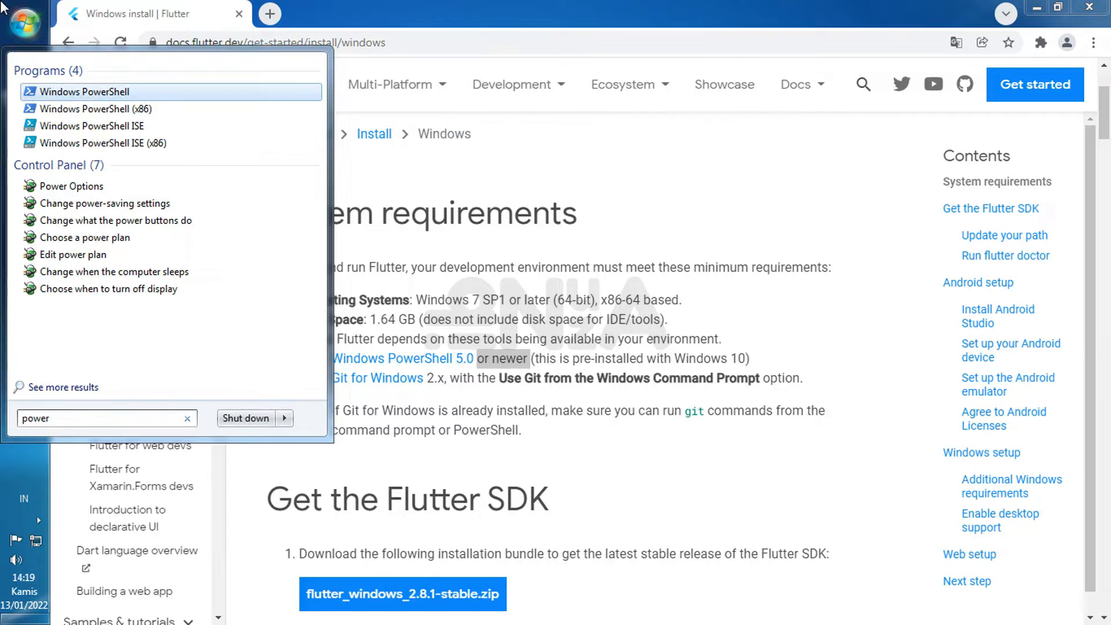
- Open Windows PowerShell and run $PsVersionTable to check the installed PowerShell version
{"action": "key", "text": "Return"}
{"action": "left_click_drag", "start_coordinate": [405, 15], "coordinate": [716, 280]}
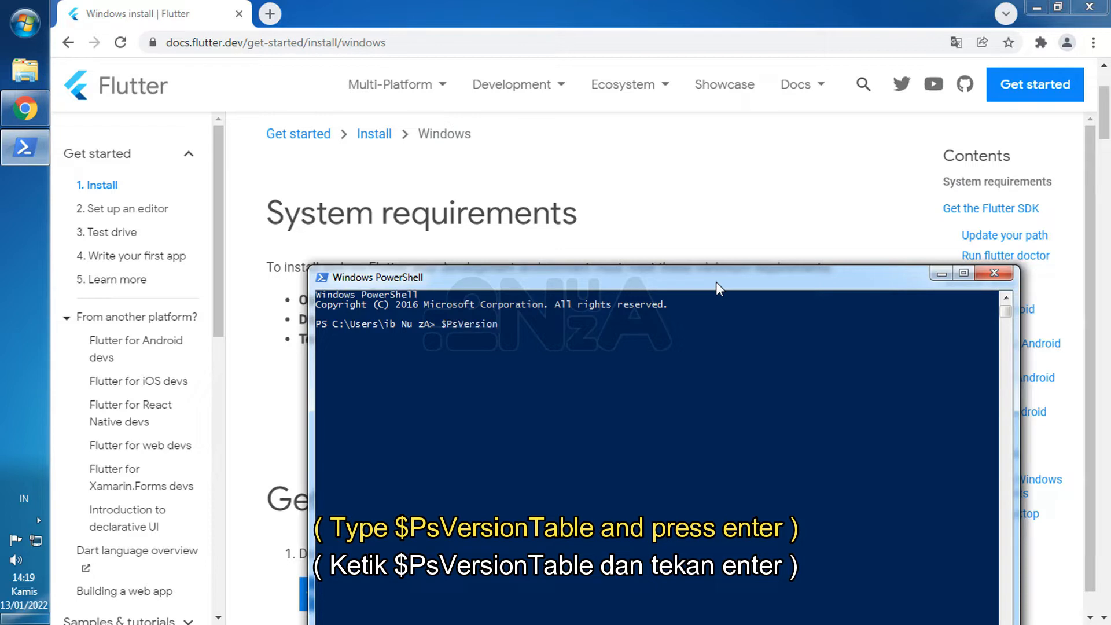
{"action": "key", "text": "Return"}
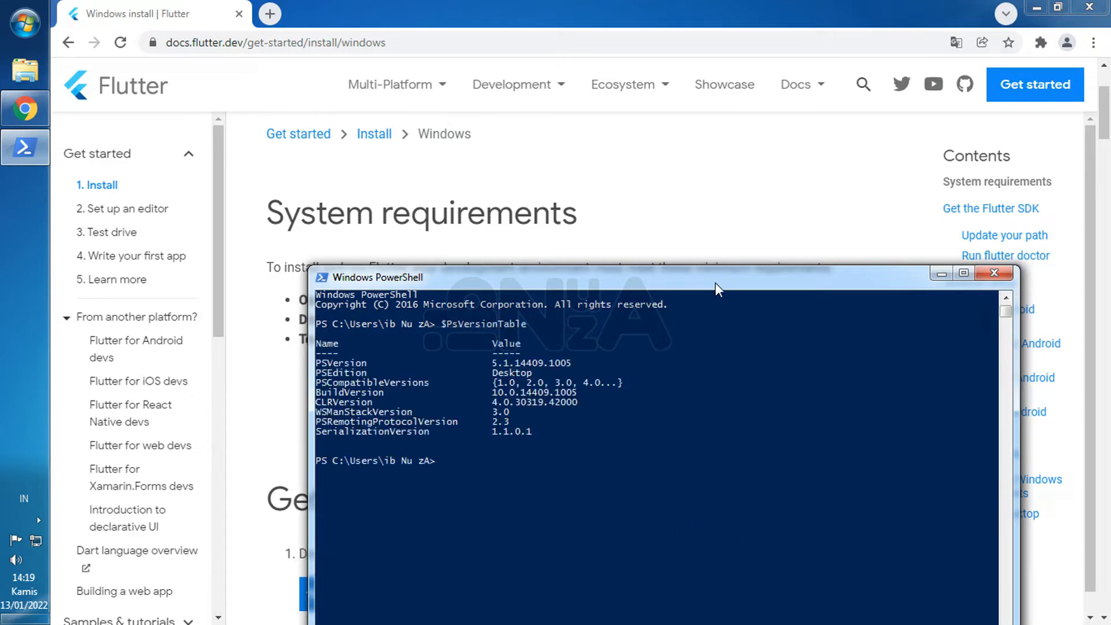
{"action": "left_click_drag", "start_coordinate": [484, 362], "coordinate": [520, 362]}
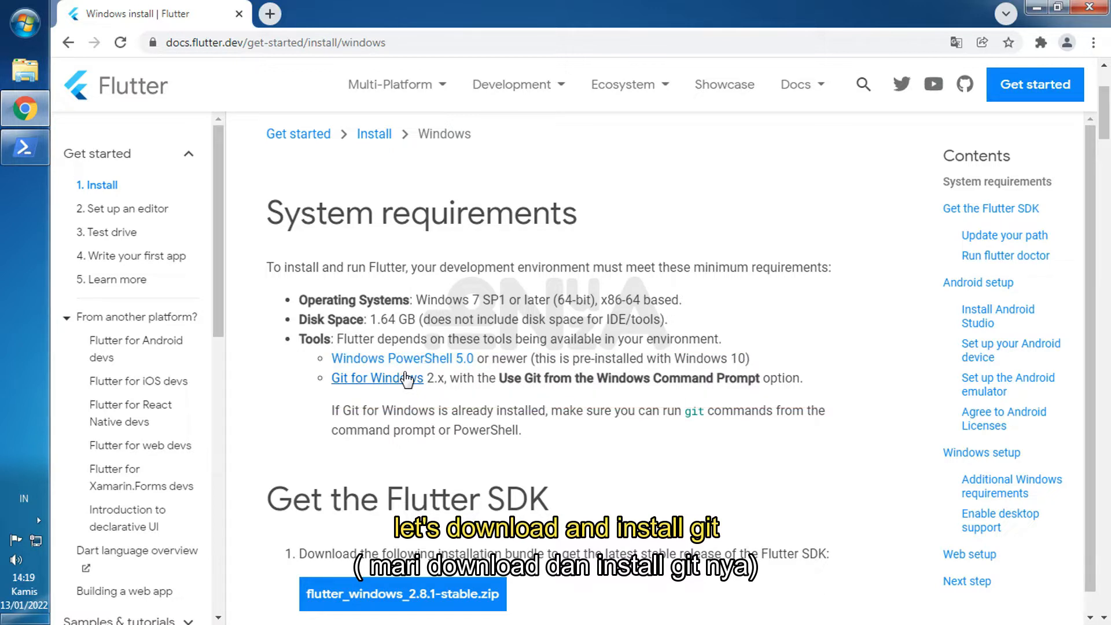
- Open the Git for Windows download page from the system requirements in a new browser tab
{"action": "right_click", "coordinate": [399, 385]}
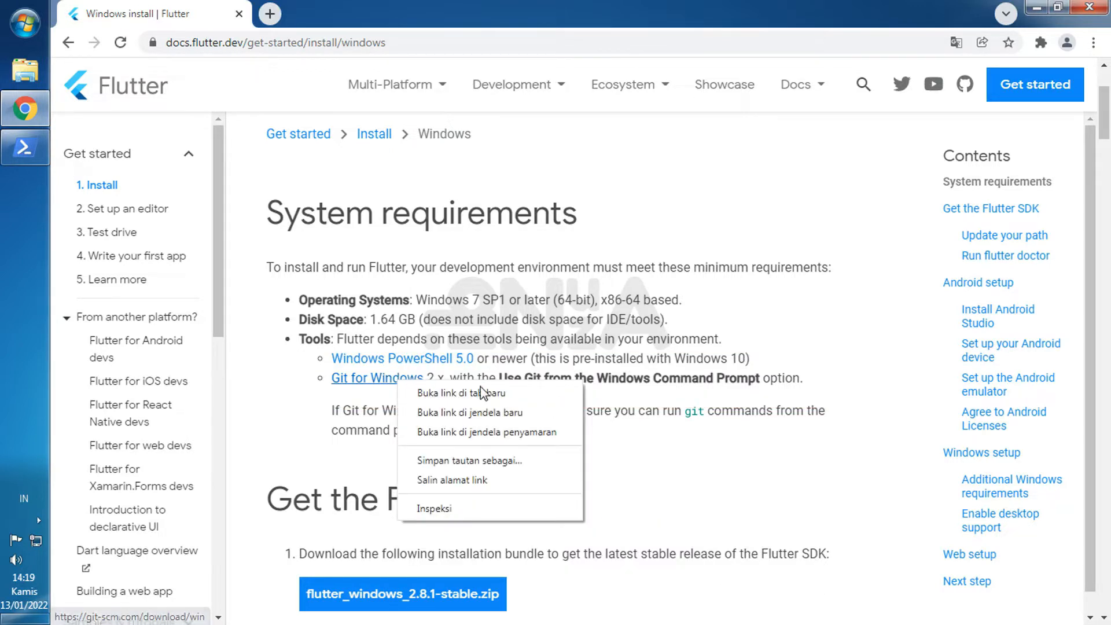
{"action": "left_click", "coordinate": [419, 388]}
{"action": "left_click", "coordinate": [366, 10]}
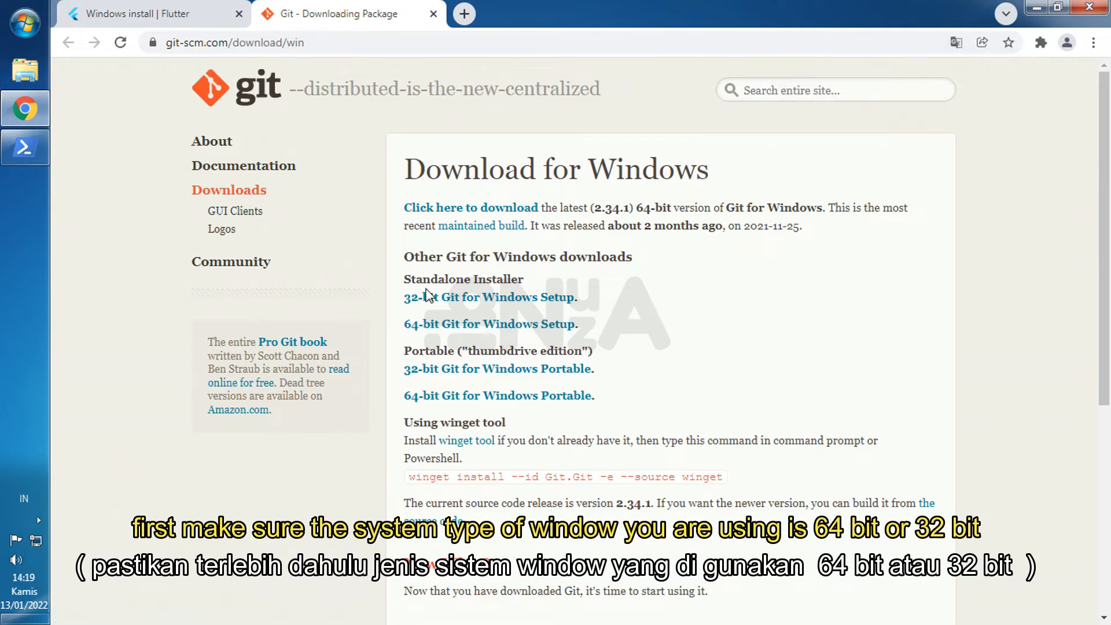
- View the computer's system properties to check whether Windows is 32-bit or 64-bit, and close them
{"action": "left_click", "coordinate": [24, 24]}
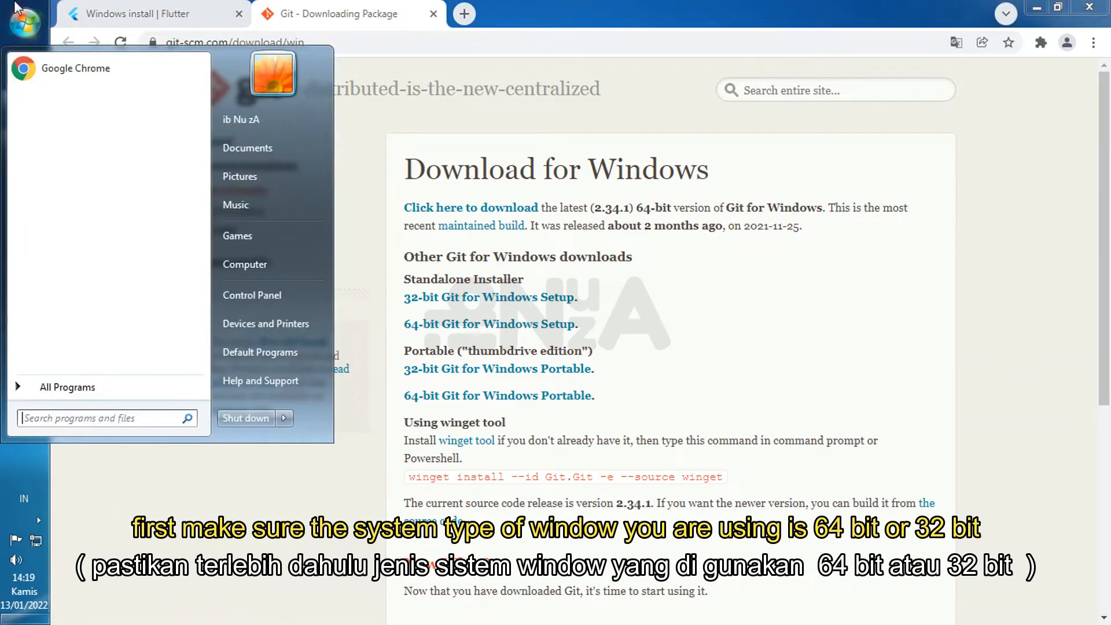
{"action": "right_click", "coordinate": [258, 264]}
{"action": "left_click", "coordinate": [341, 395]}
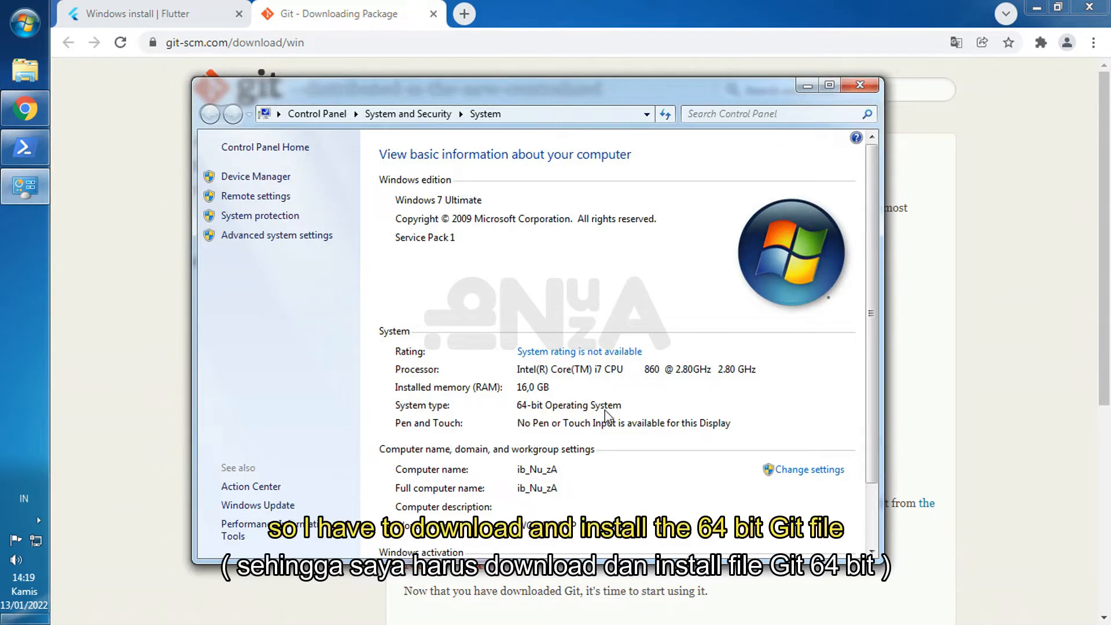
{"action": "left_click", "coordinate": [860, 84]}
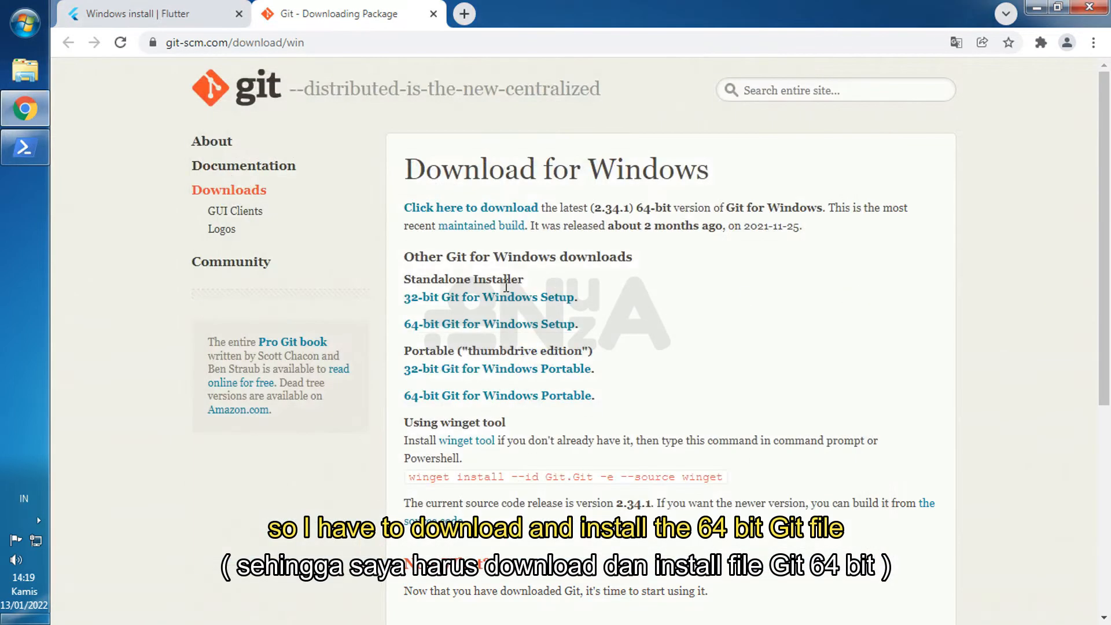
- Download the standalone 64-bit Git for Windows Setup and launch Git-2.34.1-64-bit from its download folder
{"action": "left_click", "coordinate": [492, 327]}
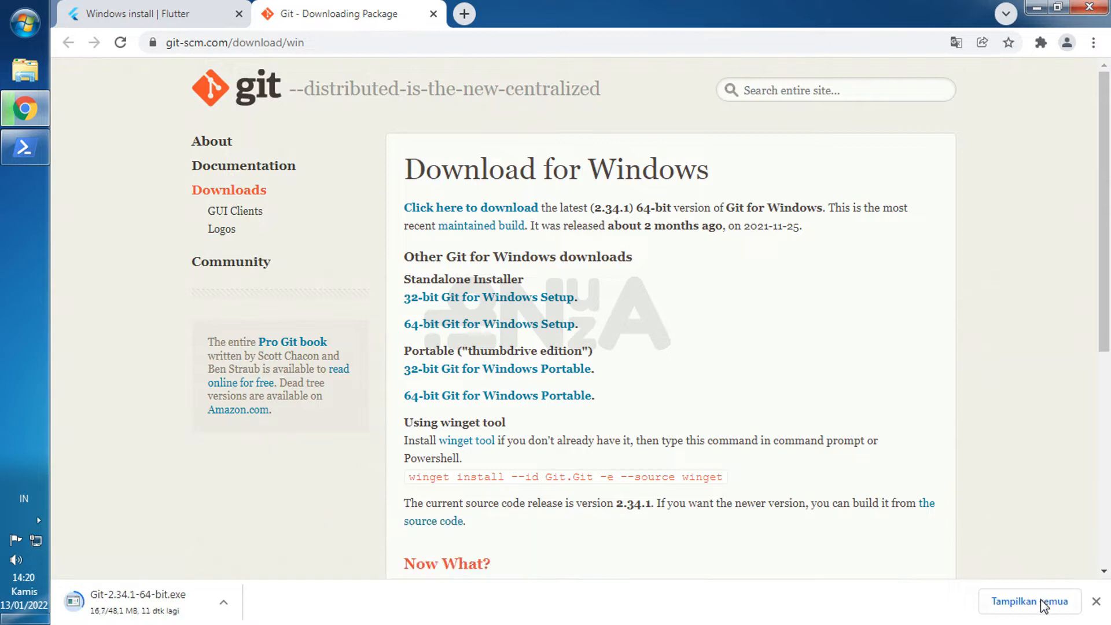
{"action": "left_click", "coordinate": [992, 596]}
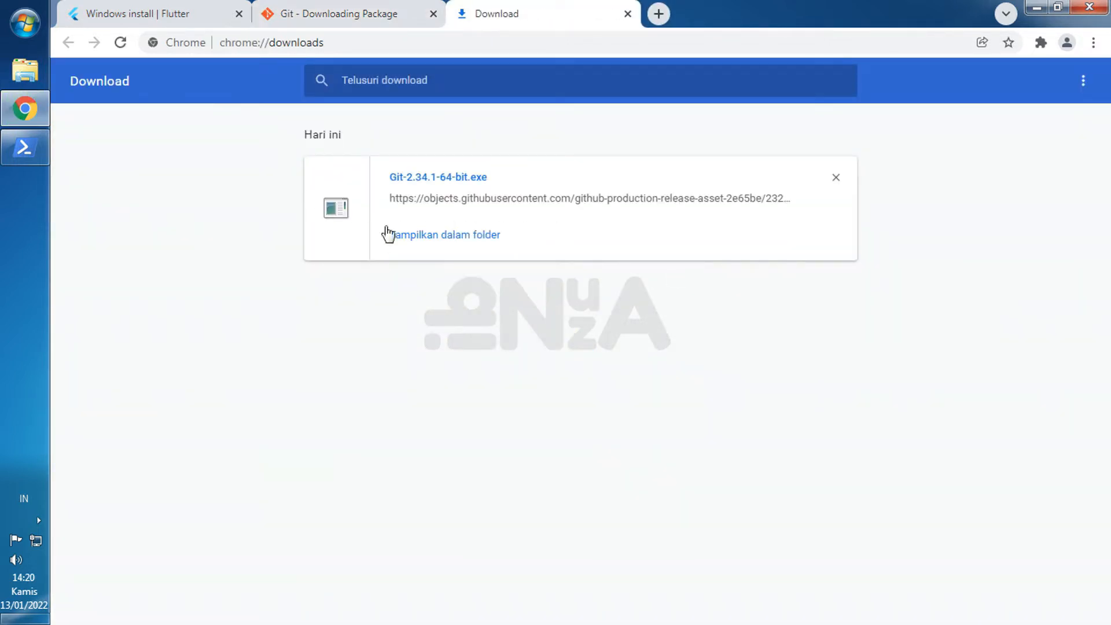
{"action": "left_click", "coordinate": [443, 236]}
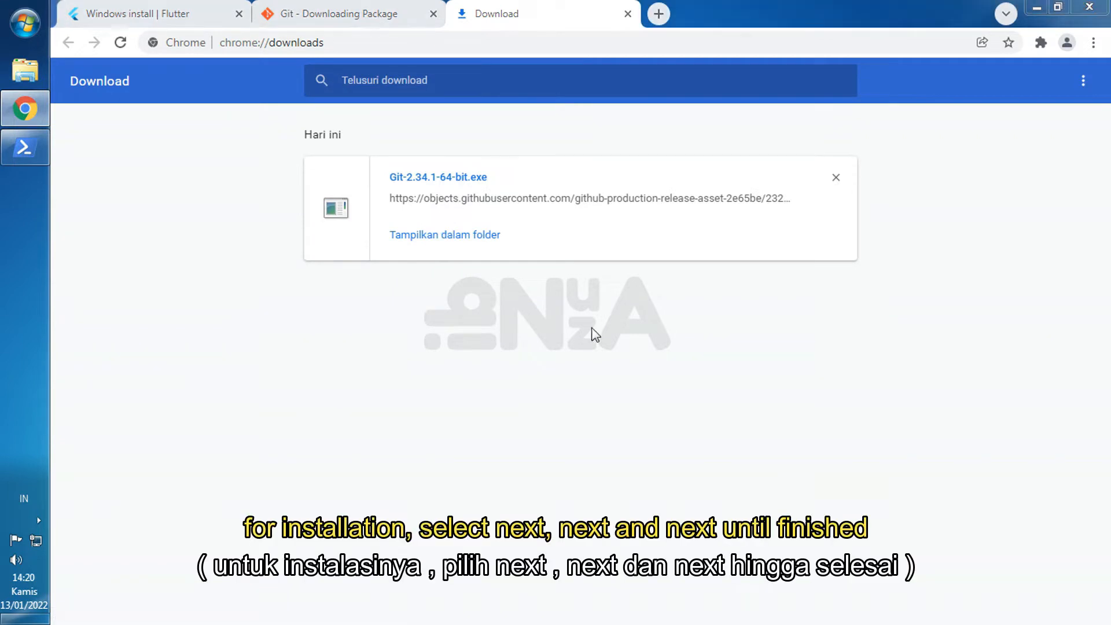
{"action": "right_click", "coordinate": [294, 146]}
{"action": "left_click", "coordinate": [331, 151]}
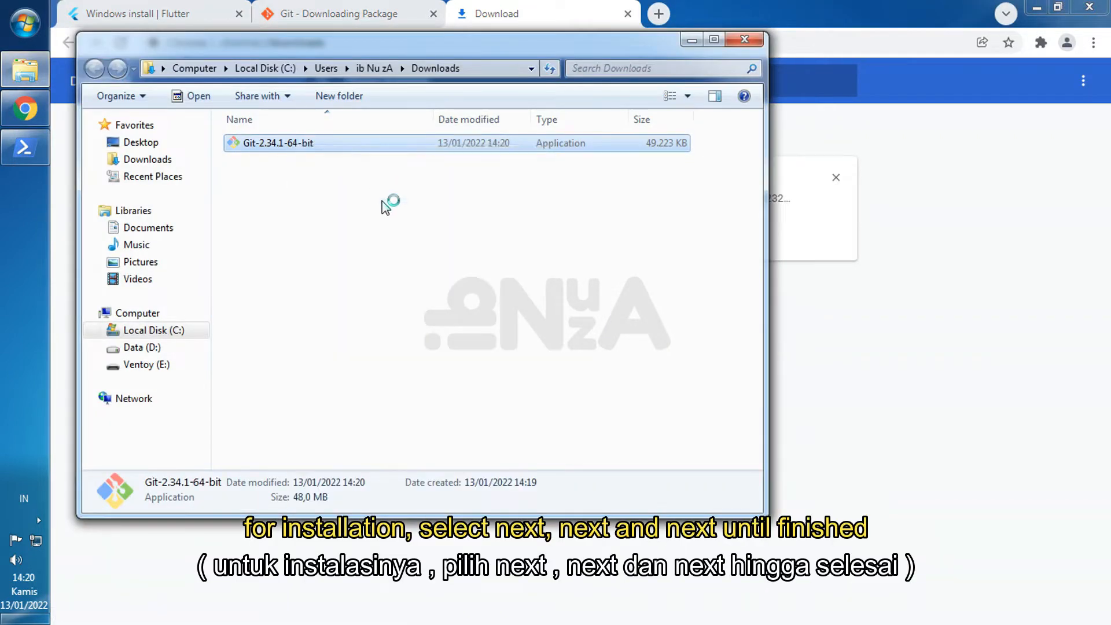
{"action": "left_click", "coordinate": [625, 332]}
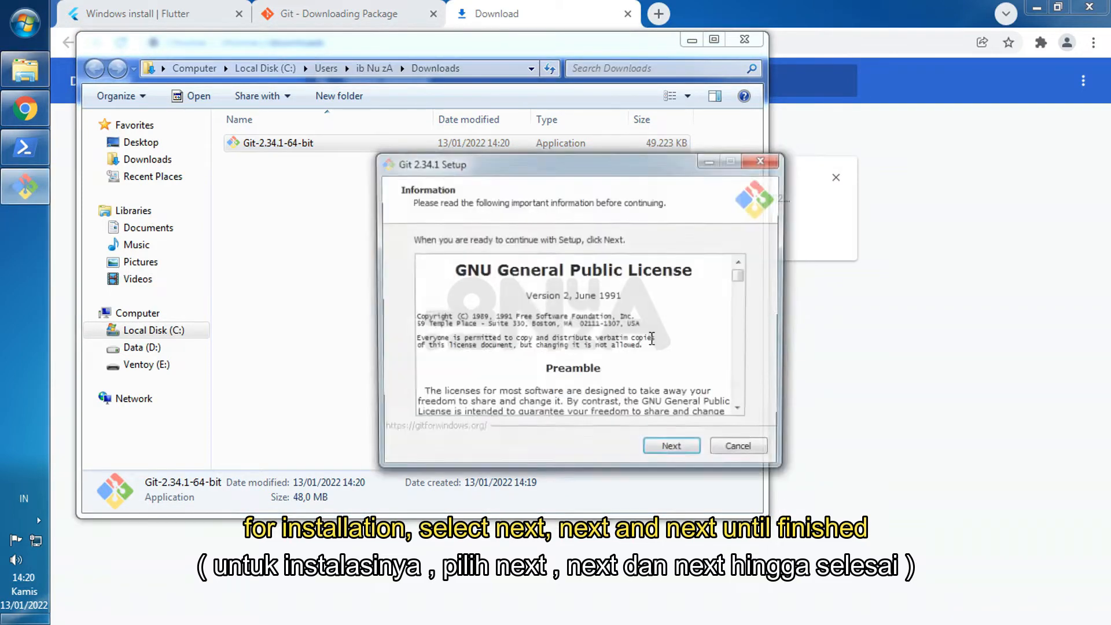
- Install Git 2.34.1 with the default setup options and finish the wizard with View Release Notes turned off
{"action": "left_click", "coordinate": [675, 451]}
{"action": "left_click", "coordinate": [674, 451]}
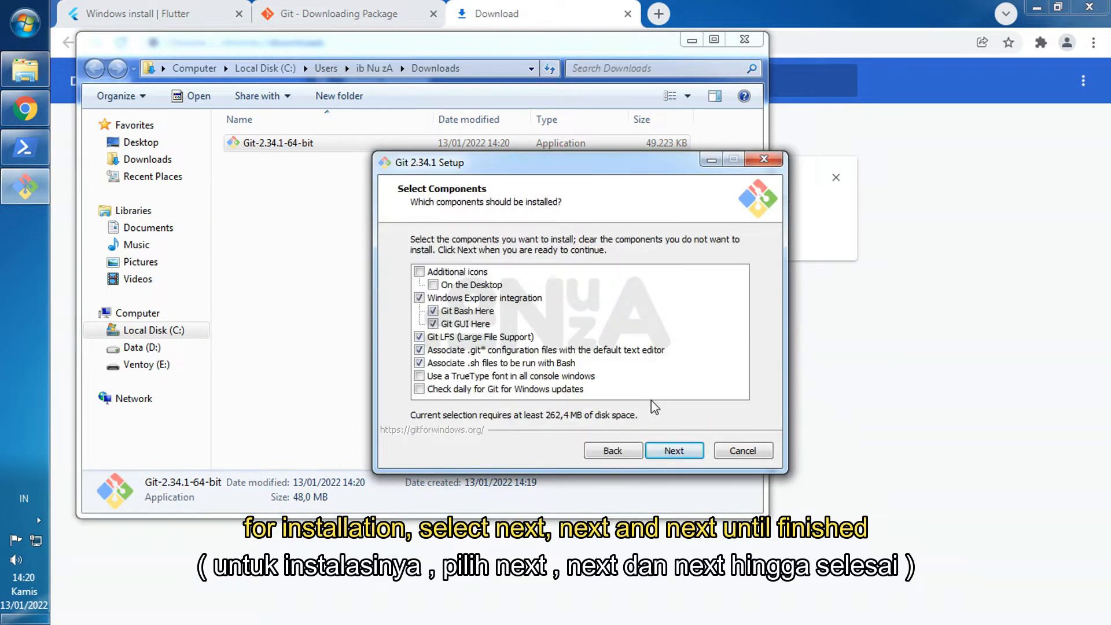
{"action": "left_click", "coordinate": [673, 451]}
{"action": "left_click", "coordinate": [673, 451]}
{"action": "left_click", "coordinate": [672, 451]}
{"action": "left_click", "coordinate": [673, 453]}
{"action": "left_click", "coordinate": [673, 451]}
{"action": "left_click", "coordinate": [673, 451]}
{"action": "left_click", "coordinate": [674, 451]}
{"action": "left_click", "coordinate": [674, 451]}
{"action": "left_click", "coordinate": [674, 451]}
{"action": "left_click", "coordinate": [673, 452]}
{"action": "left_click", "coordinate": [674, 451]}
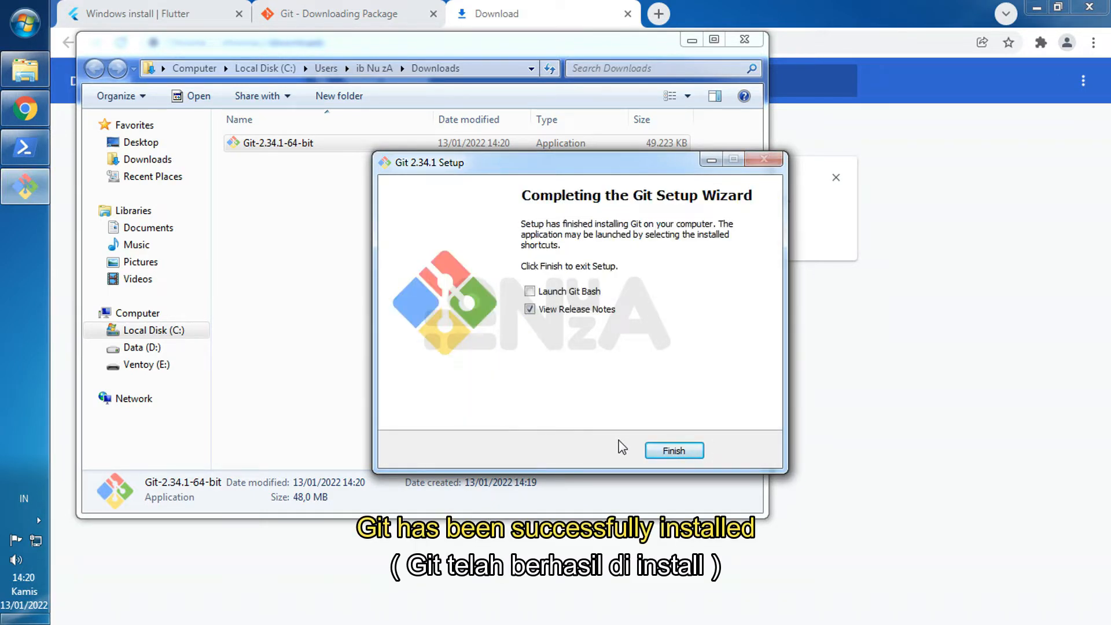
{"action": "left_click", "coordinate": [573, 309]}
{"action": "left_click", "coordinate": [685, 451]}
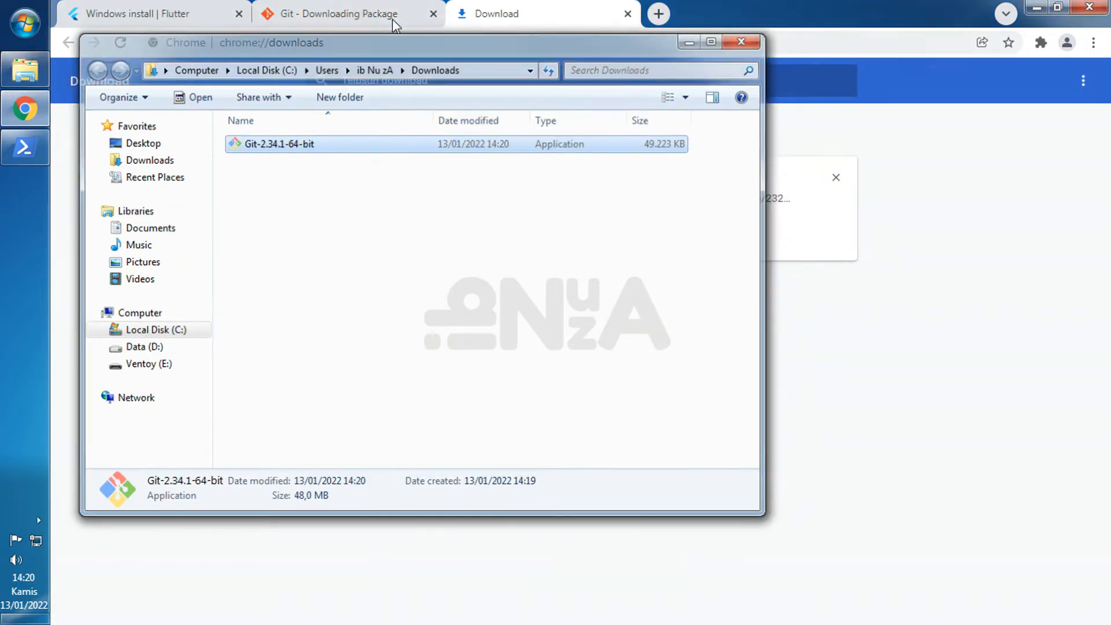
- Return to the Flutter Windows install page and download flutter_windows_2.8.1-stable.zip
{"action": "left_click", "coordinate": [744, 41]}
{"action": "left_click", "coordinate": [145, 13]}
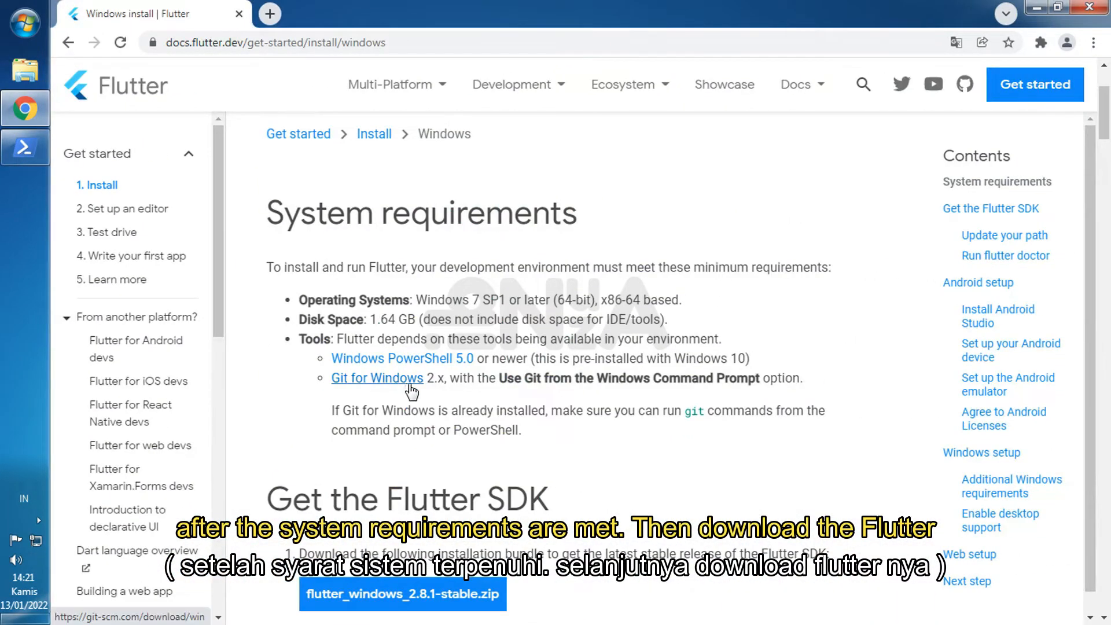
{"action": "scroll", "coordinate": [432, 334], "scroll_direction": "down", "scroll_amount": 4}
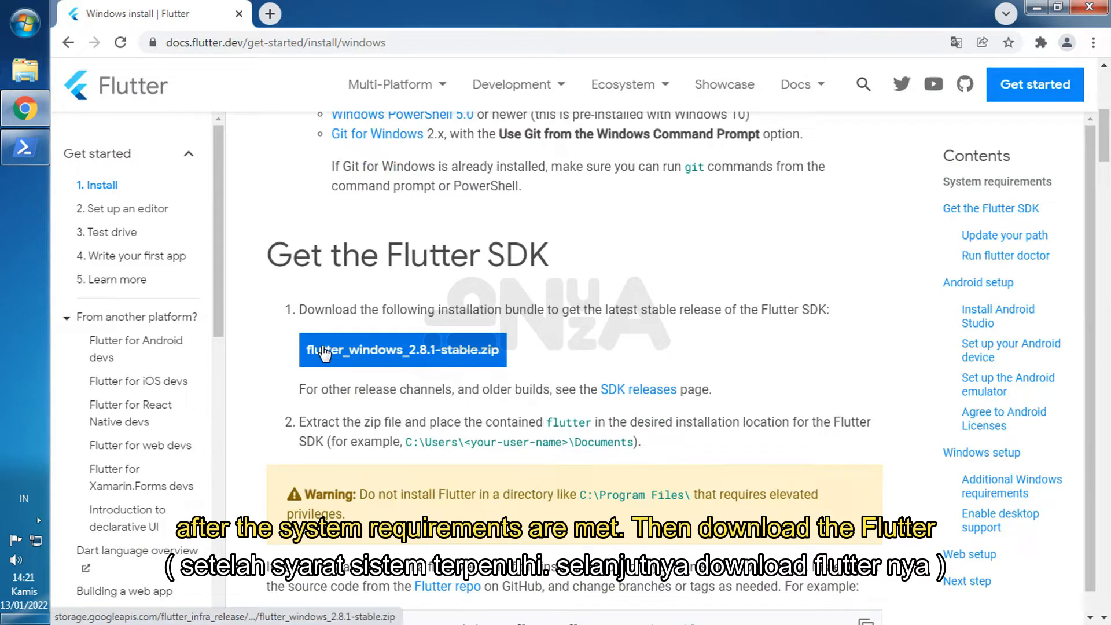
{"action": "right_click", "coordinate": [428, 352]}
{"action": "left_click", "coordinate": [425, 352]}
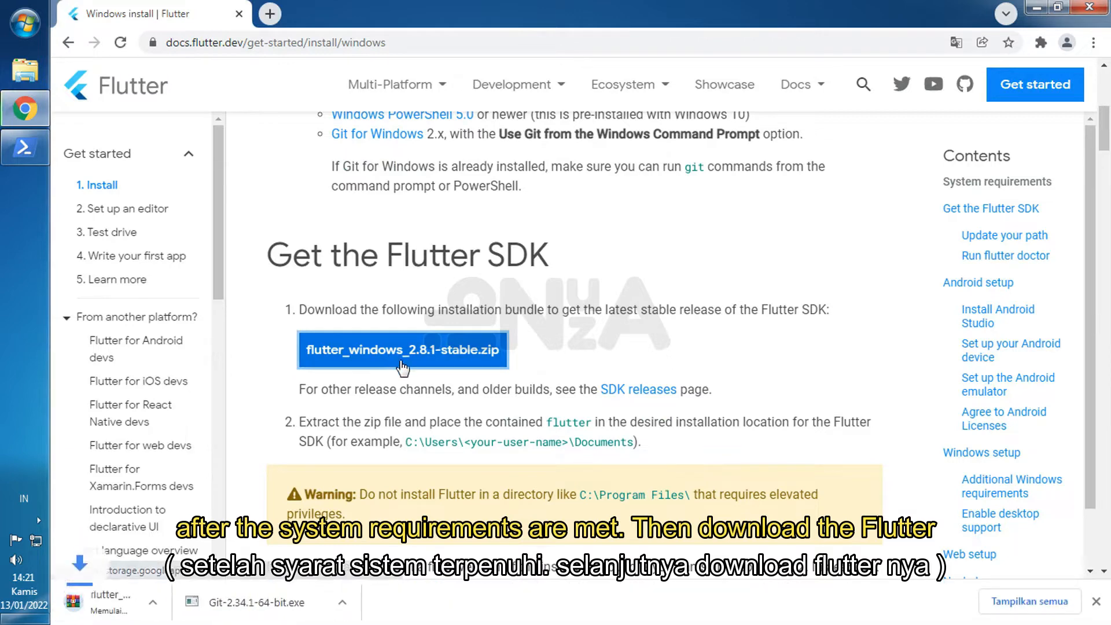
- Show the downloaded flutter_windows_2.8.1-stable archive in its folder and open it in WinRAR
{"action": "left_click", "coordinate": [1021, 604]}
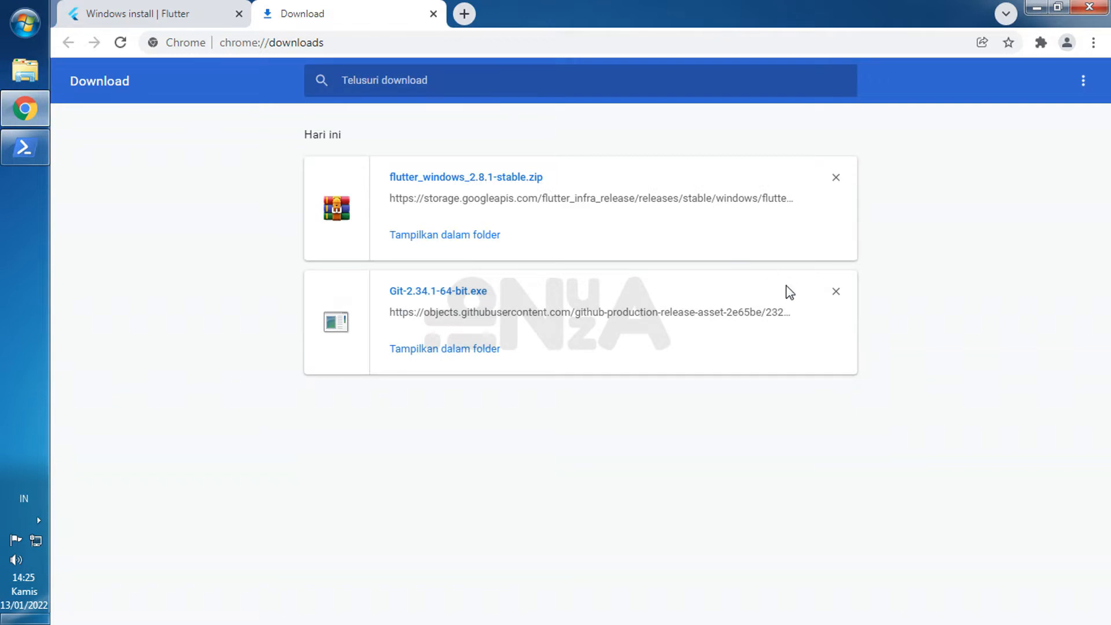
{"action": "left_click", "coordinate": [428, 235]}
{"action": "left_click", "coordinate": [355, 244]}
{"action": "left_click", "coordinate": [411, 144]}
{"action": "right_click", "coordinate": [255, 146]}
{"action": "left_click", "coordinate": [324, 178]}
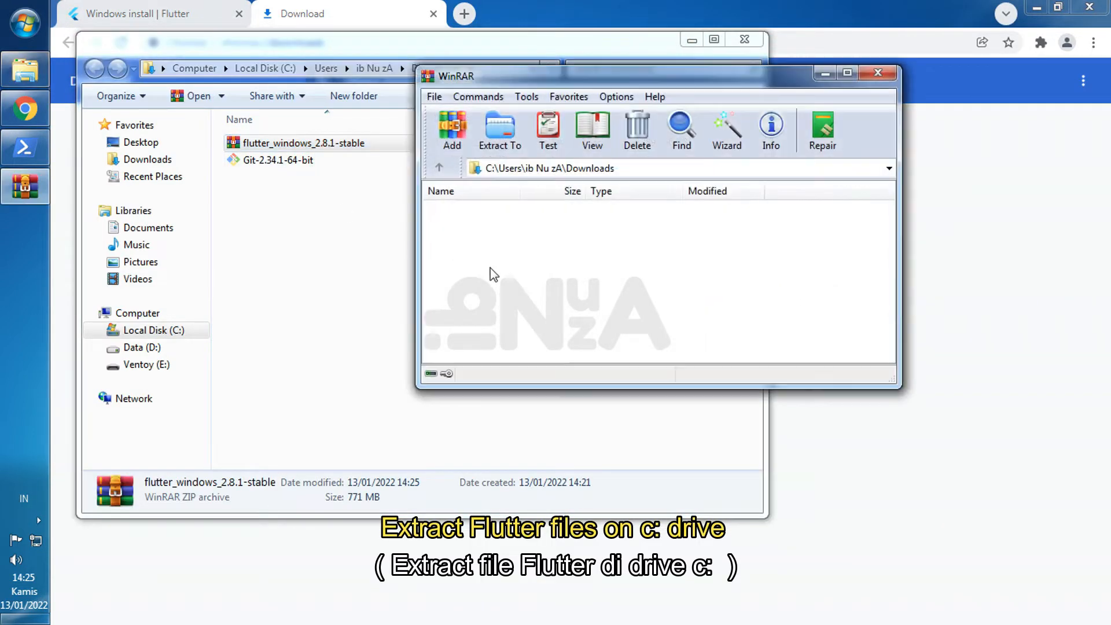
- Extract the flutter folder from the archive to C:\ and close WinRAR
{"action": "left_click", "coordinate": [447, 227]}
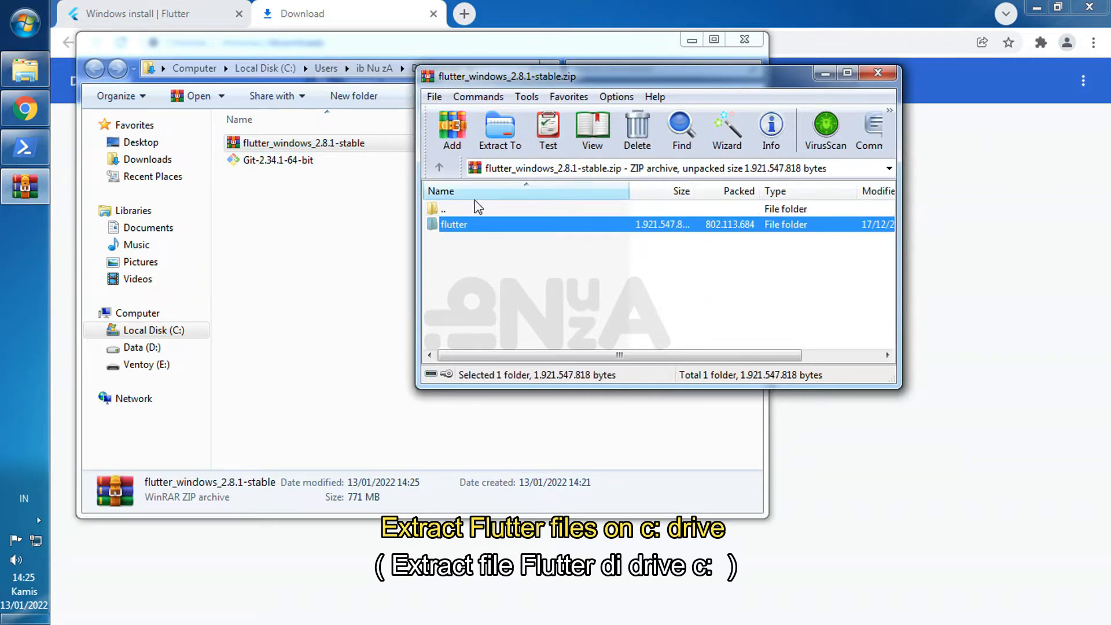
{"action": "left_click", "coordinate": [499, 144]}
{"action": "left_click", "coordinate": [746, 192]}
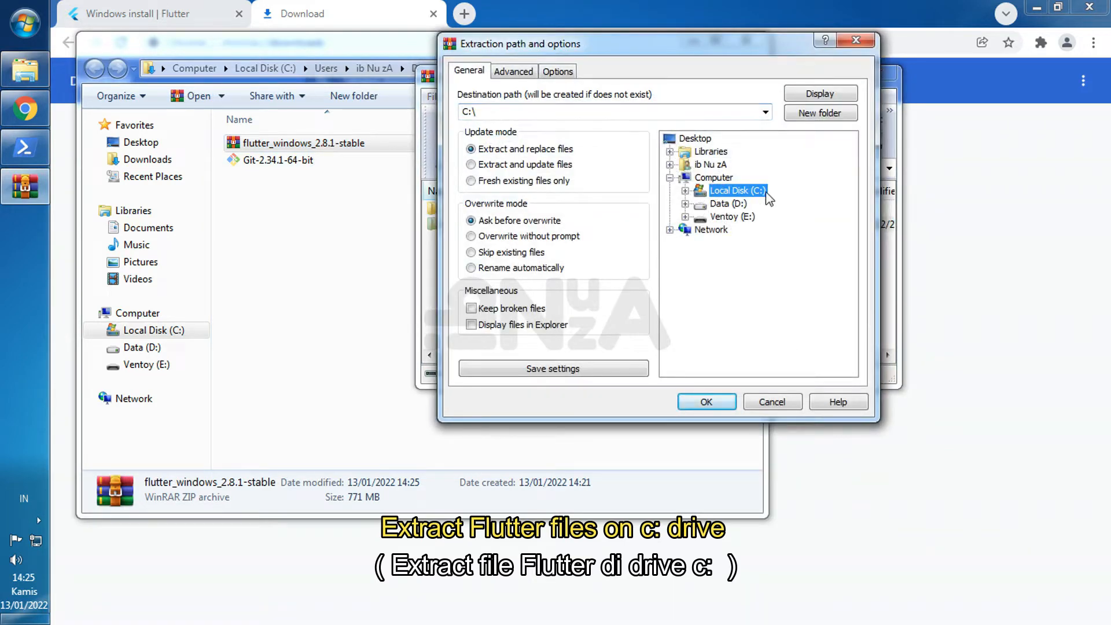
{"action": "left_click", "coordinate": [707, 401]}
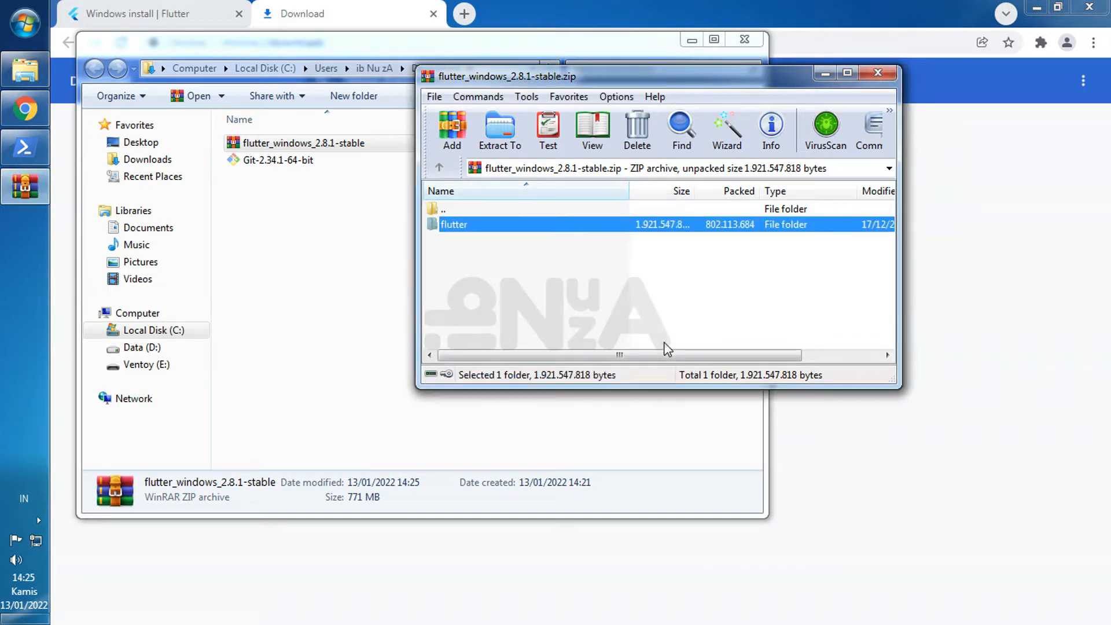
{"action": "left_click", "coordinate": [881, 71]}
- Open the extracted flutter folder on Local Disk (C:)
{"action": "left_click", "coordinate": [152, 333]}
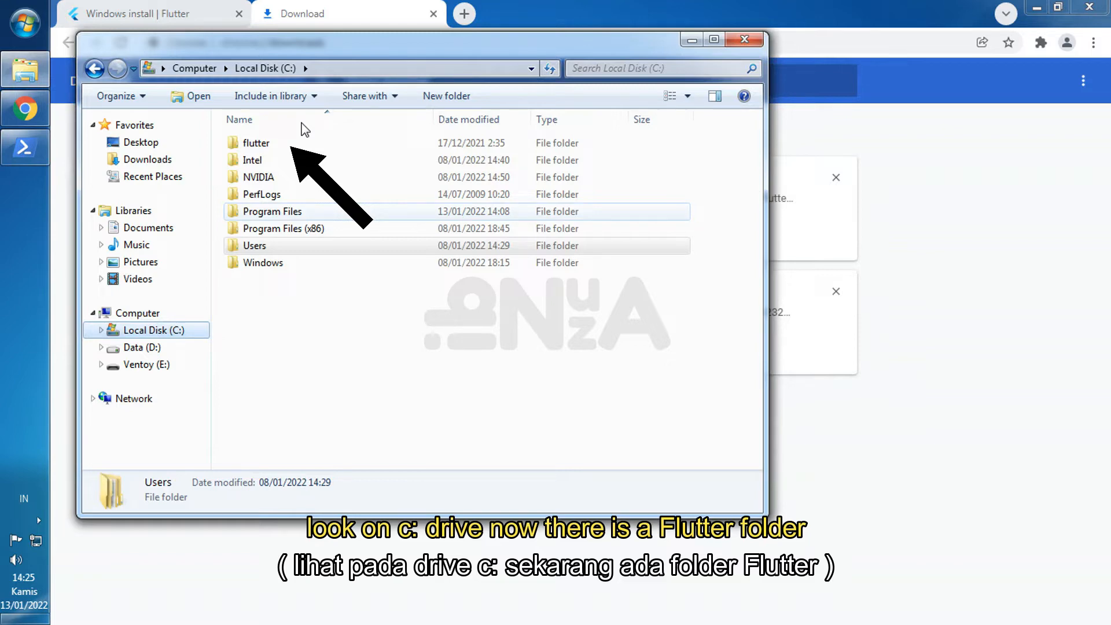
{"action": "left_click", "coordinate": [280, 144]}
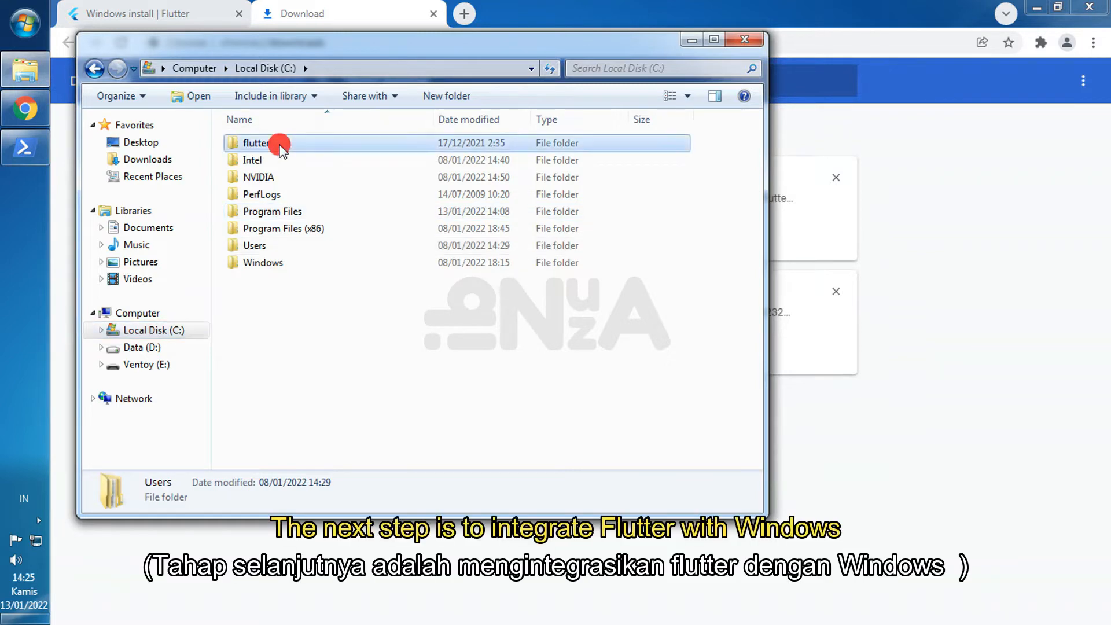
{"action": "double_click", "coordinate": [280, 144]}
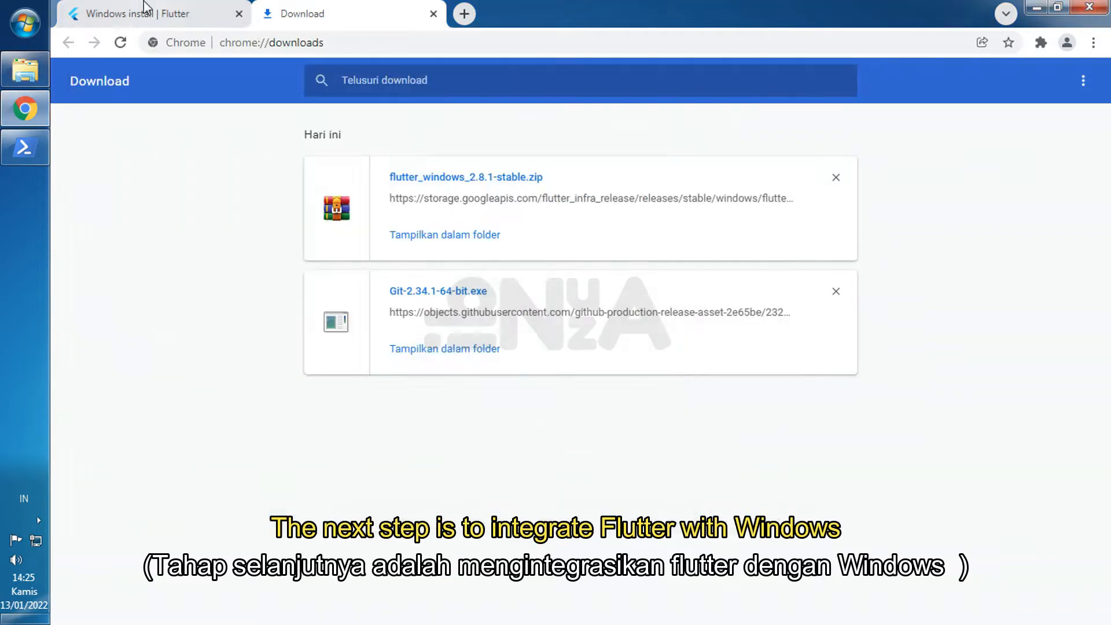
- Read the Update your path section of the Flutter Windows install page
{"action": "left_click", "coordinate": [145, 13]}
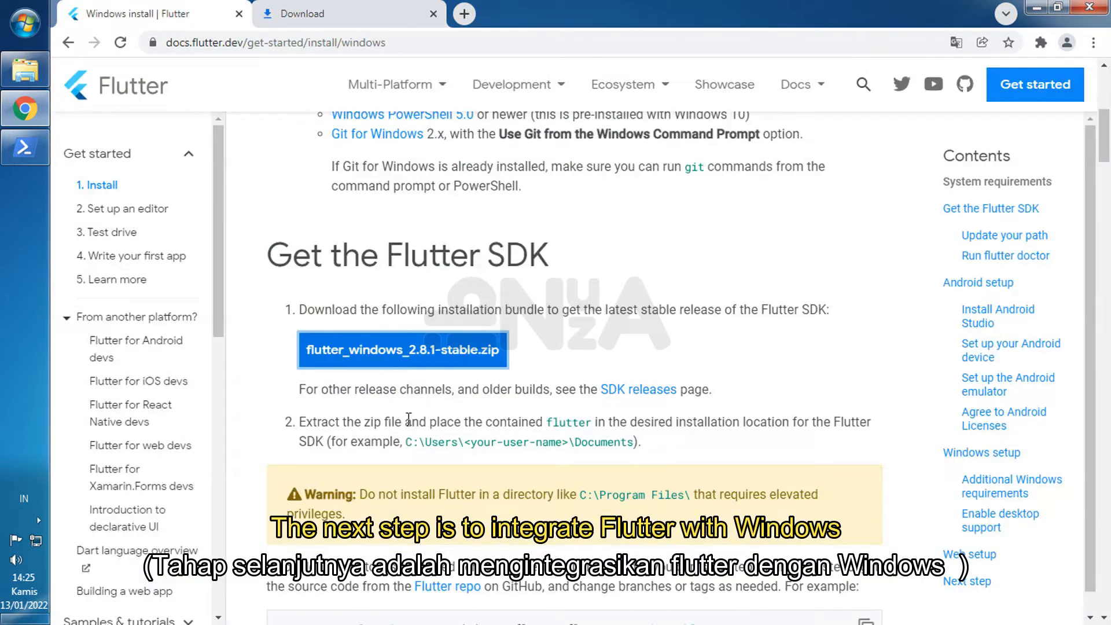
{"action": "scroll", "coordinate": [515, 367], "scroll_direction": "down", "scroll_amount": 7}
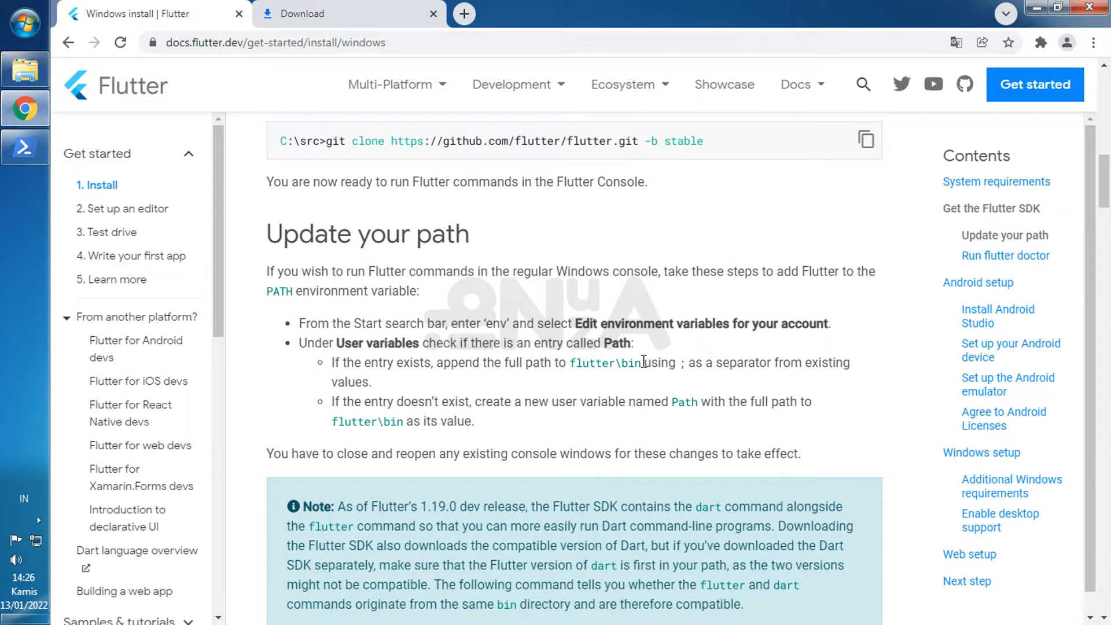
- Open the bin folder inside C:\flutter and copy its path, C:\flutter\bin
{"action": "left_click", "coordinate": [25, 69]}
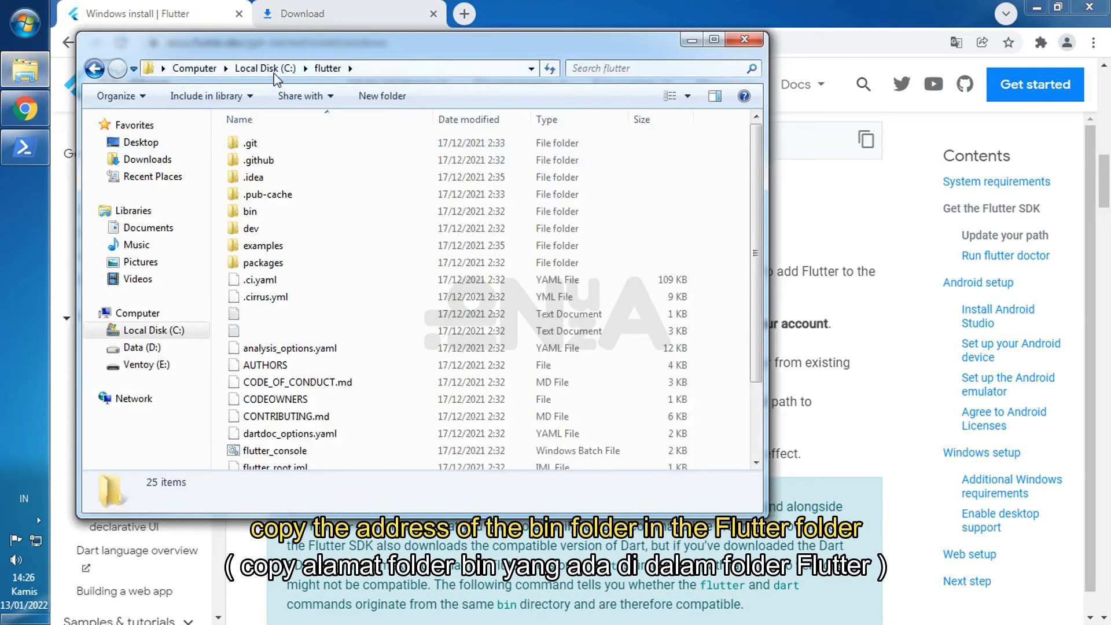
{"action": "left_click", "coordinate": [437, 69]}
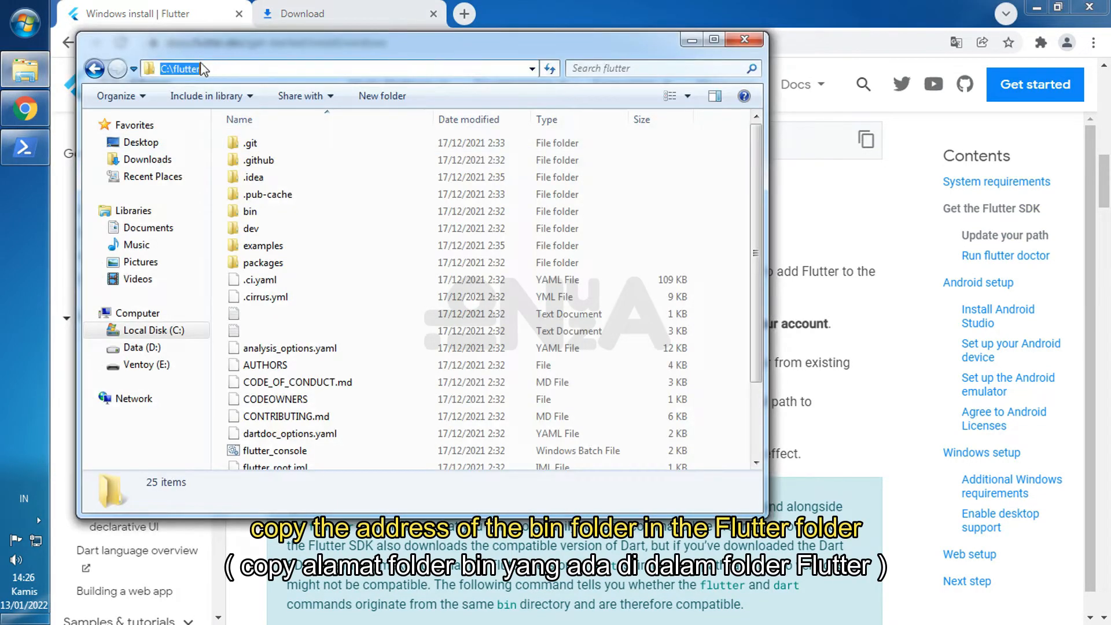
{"action": "double_click", "coordinate": [272, 212]}
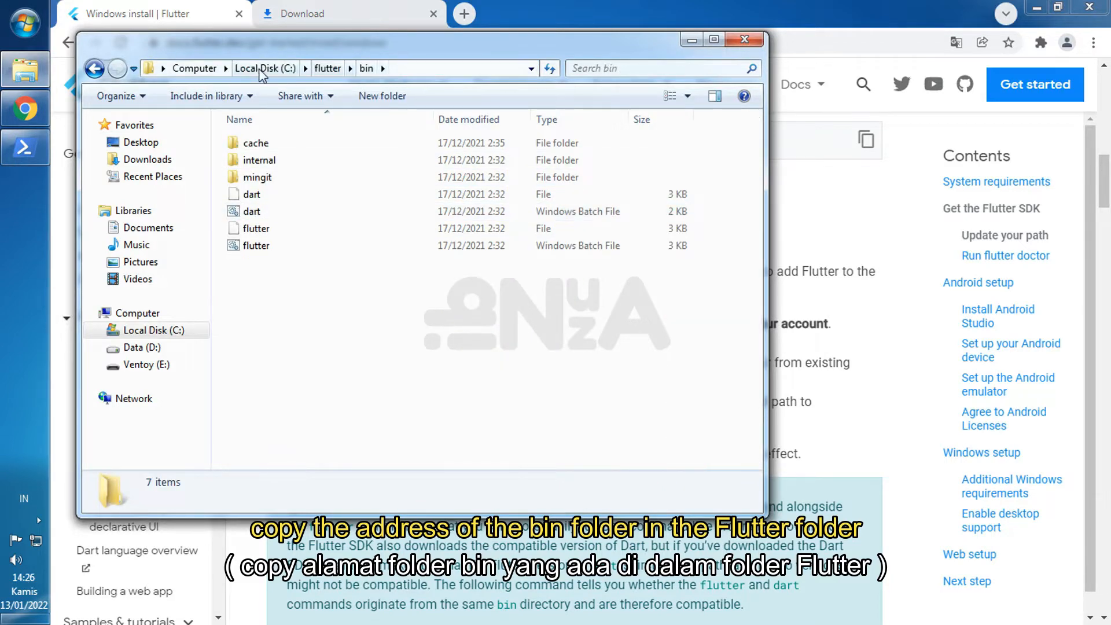
{"action": "left_click", "coordinate": [408, 70]}
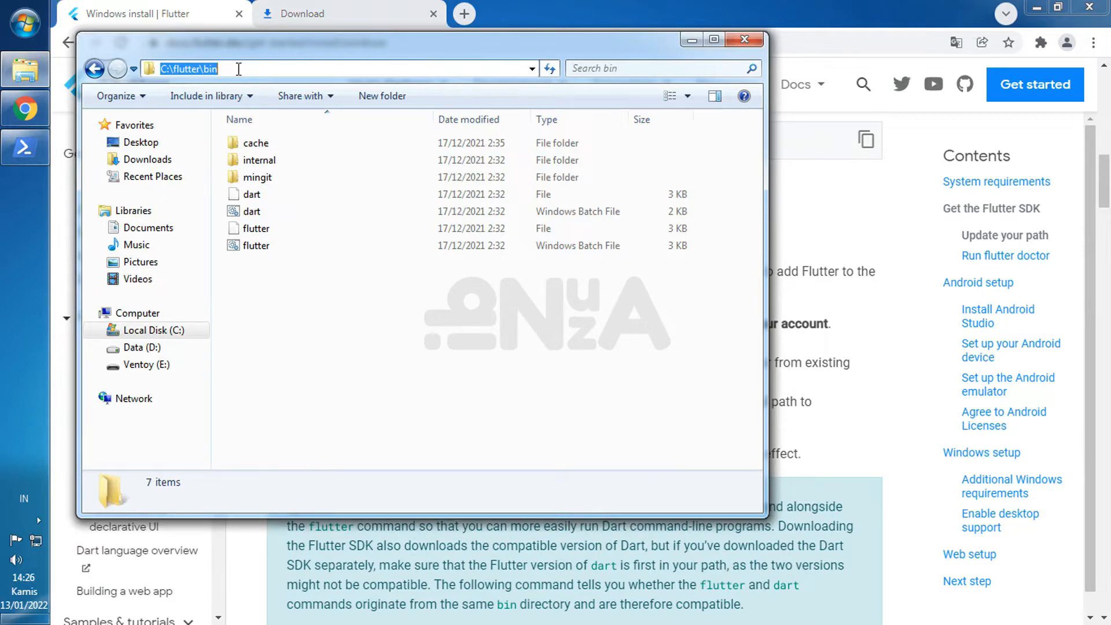
{"action": "right_click", "coordinate": [209, 69]}
{"action": "left_click", "coordinate": [266, 125]}
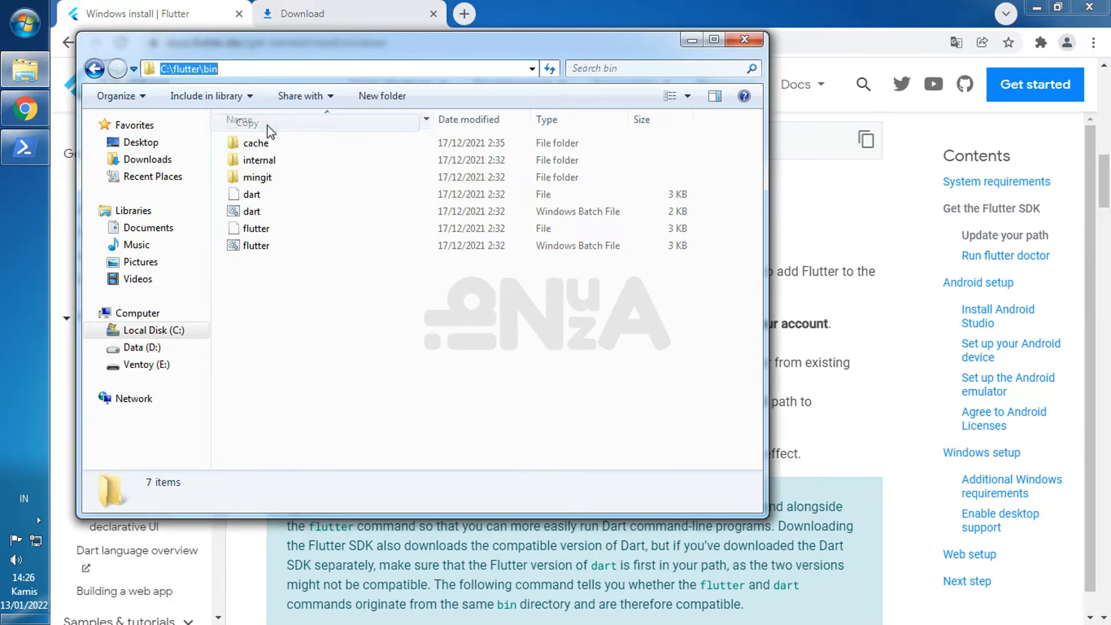
- Find the system environment variables settings by searching Windows for env, and open the Environment Variables dialog
{"action": "left_click", "coordinate": [592, 13]}
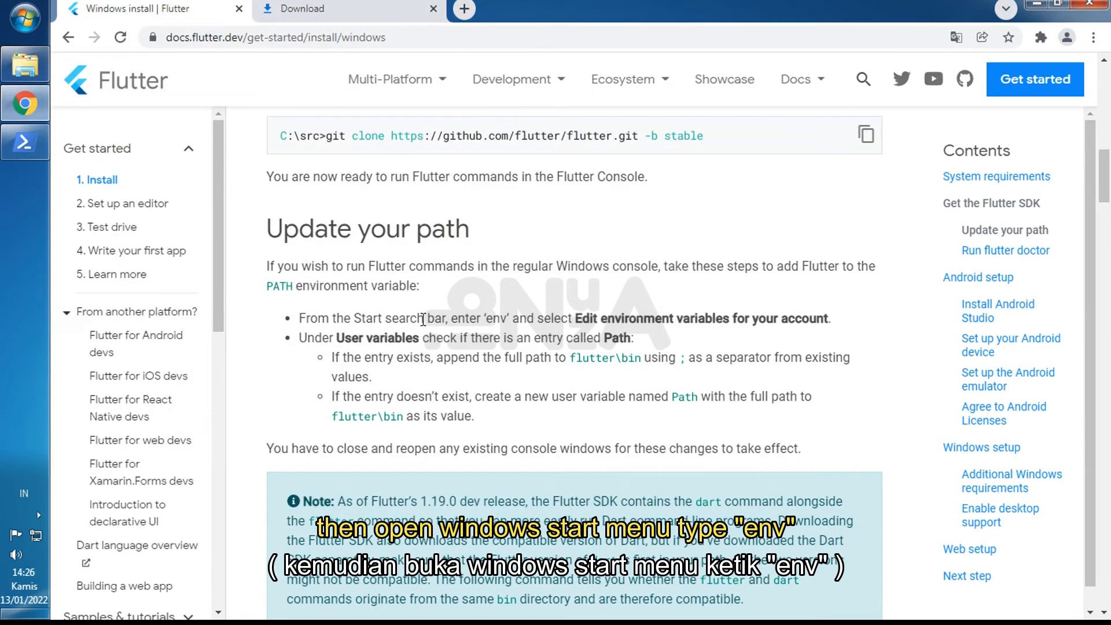
{"action": "left_click", "coordinate": [24, 18]}
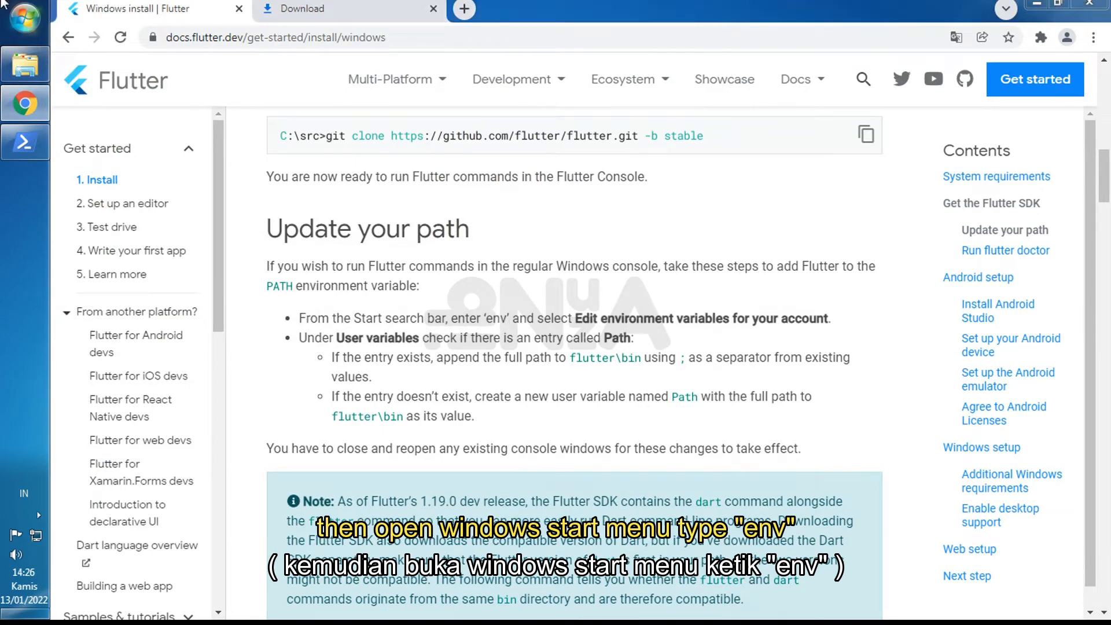
{"action": "type", "text": "env"}
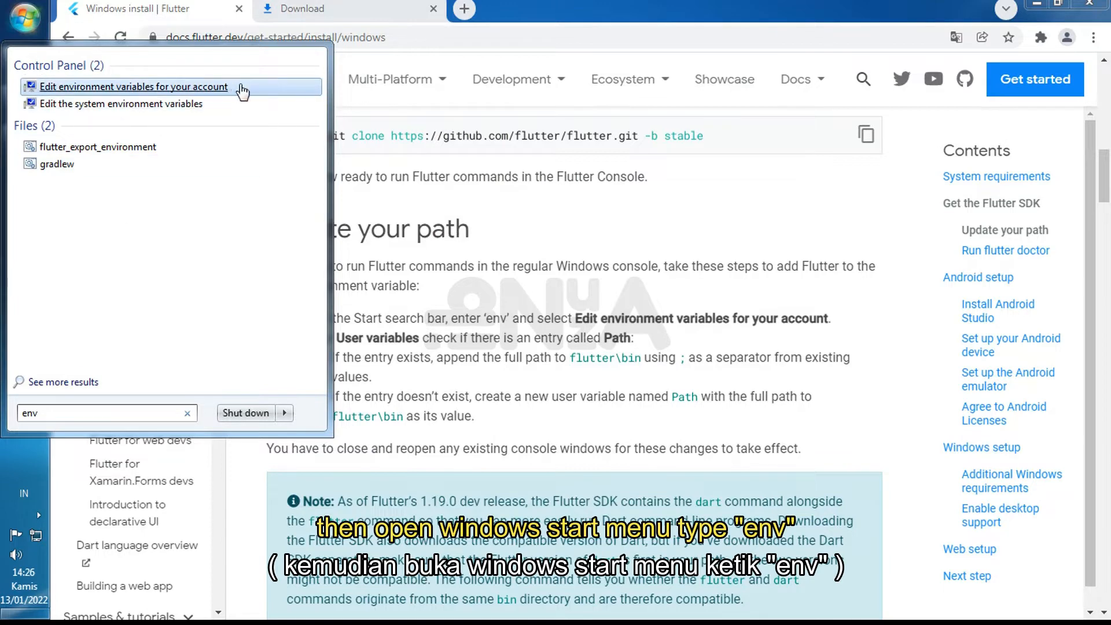
{"action": "left_click", "coordinate": [93, 108]}
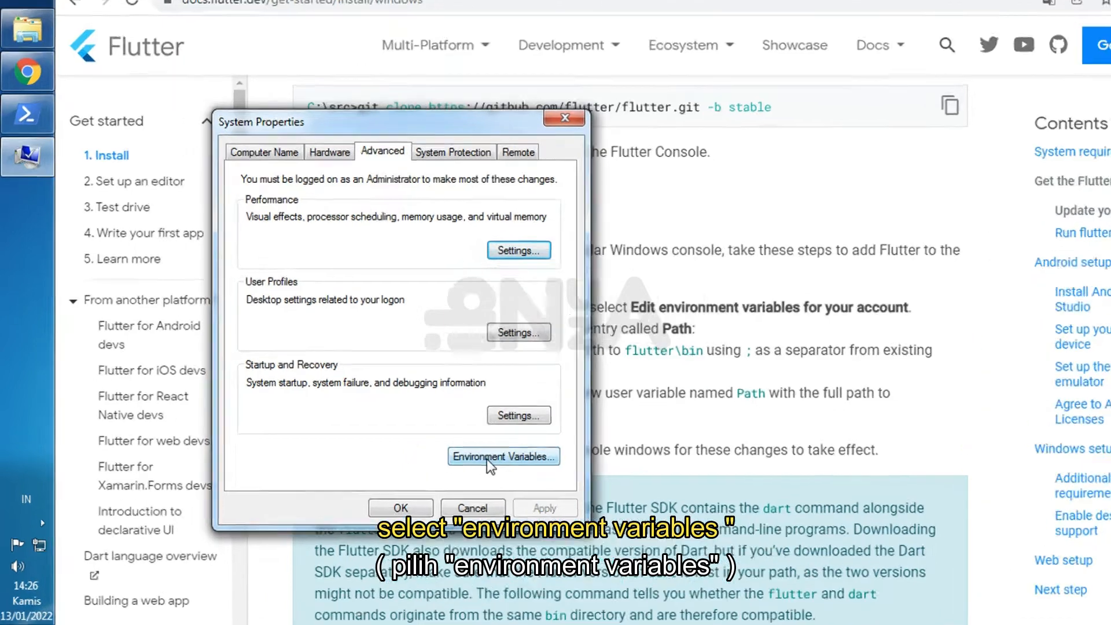
{"action": "left_click", "coordinate": [483, 455]}
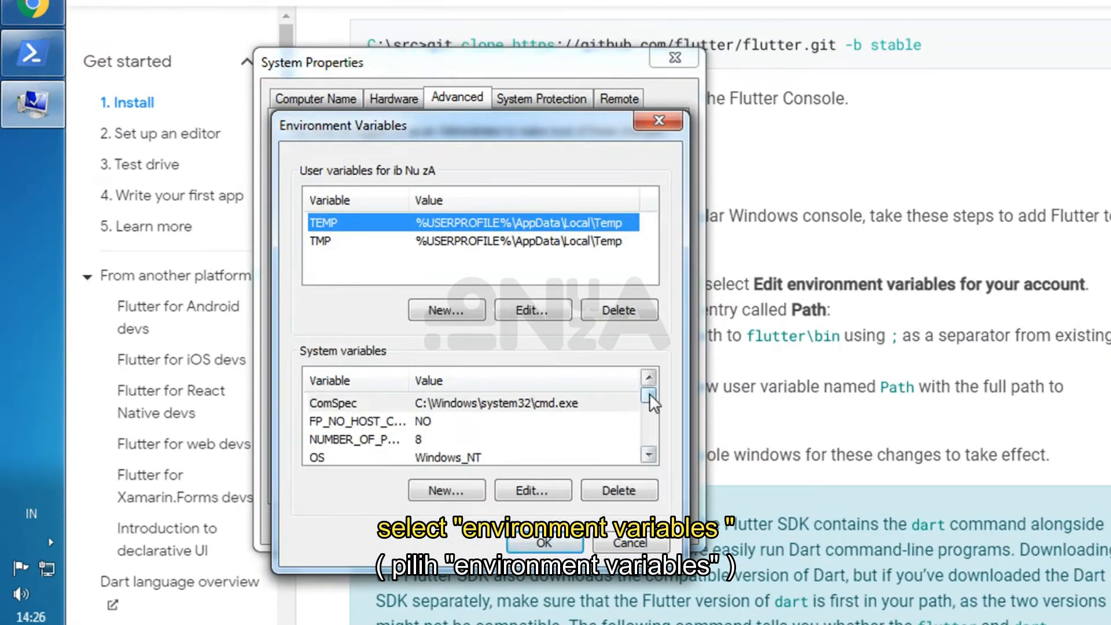
- Append ;C:\flutter\bin to the value of the system variable Path and save the environment variable changes
{"action": "left_click", "coordinate": [462, 422]}
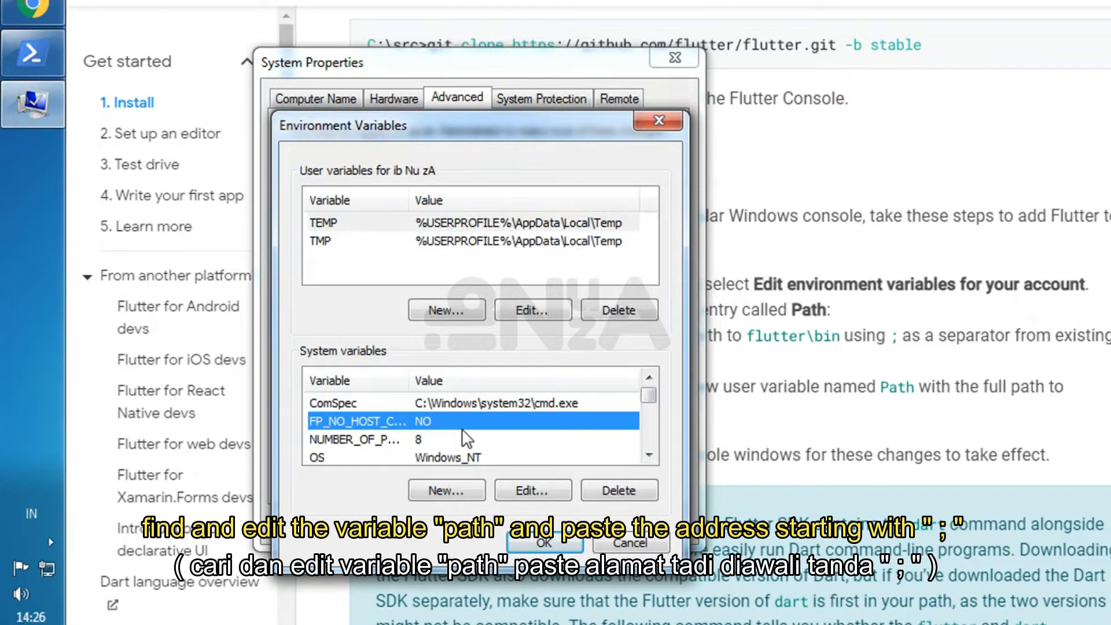
{"action": "scroll", "coordinate": [463, 433], "scroll_direction": "down", "scroll_amount": 1}
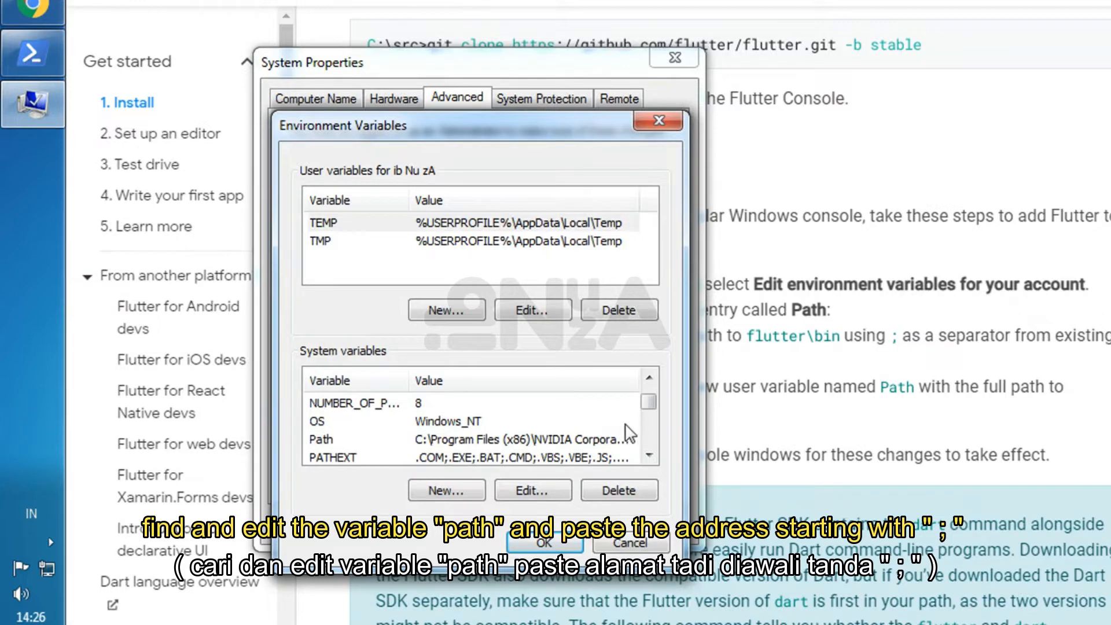
{"action": "left_click", "coordinate": [509, 439]}
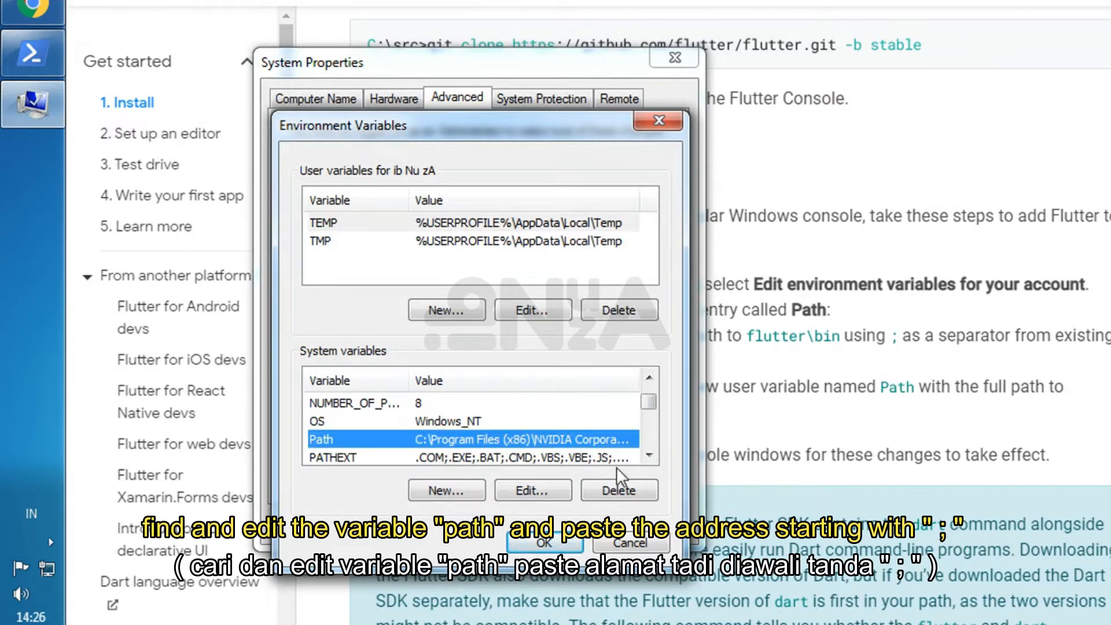
{"action": "left_click", "coordinate": [547, 490]}
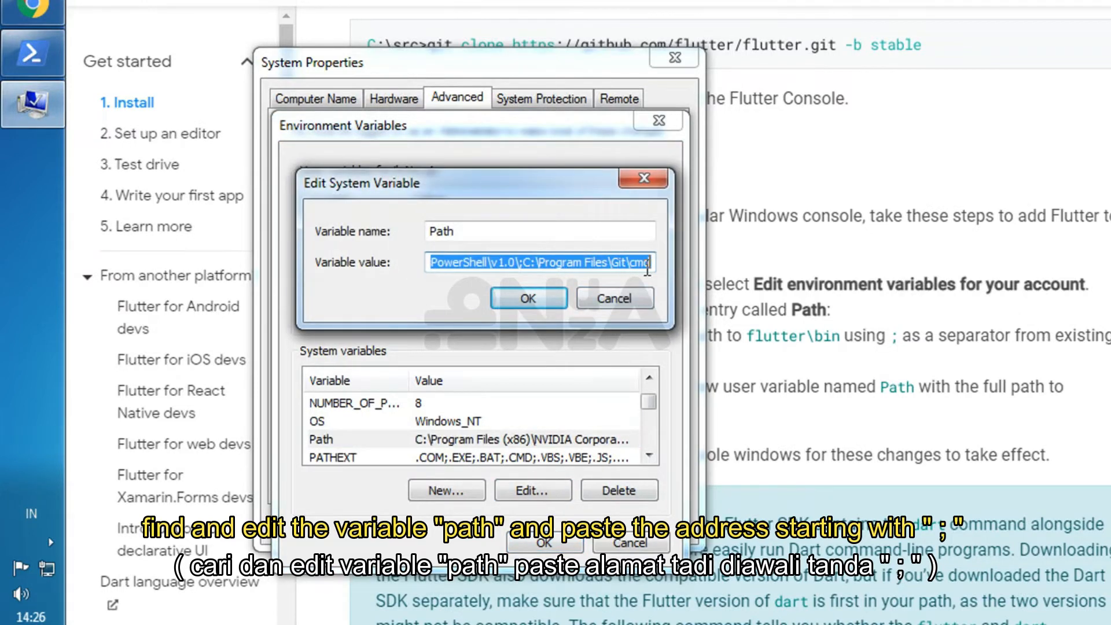
{"action": "left_click", "coordinate": [649, 265]}
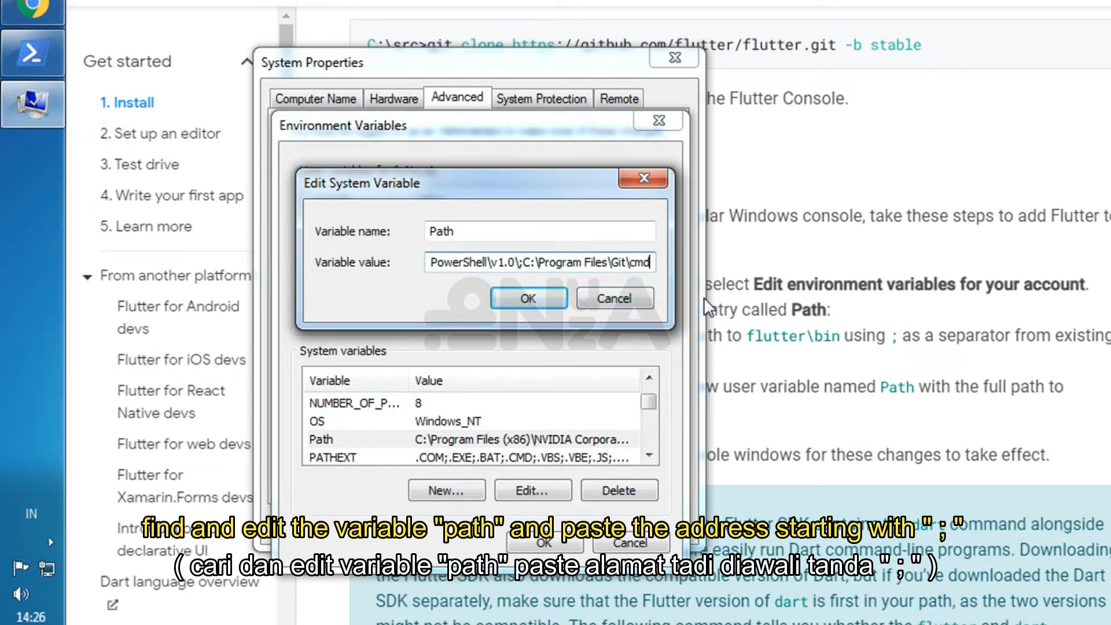
{"action": "type", "text": ";"}
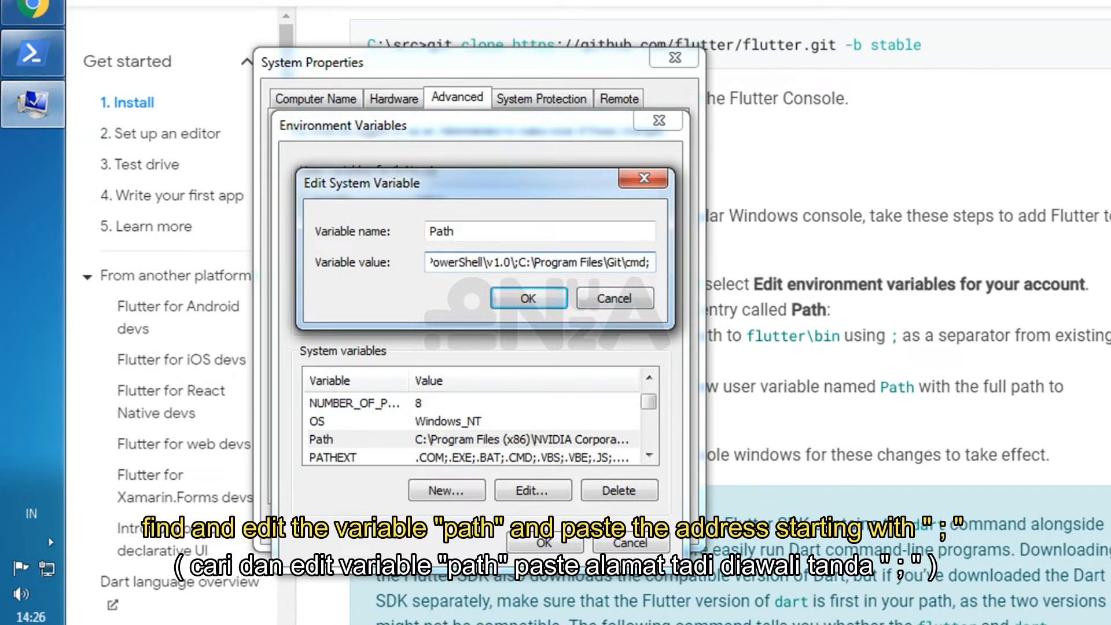
{"action": "right_click", "coordinate": [651, 261]}
{"action": "left_click", "coordinate": [700, 350]}
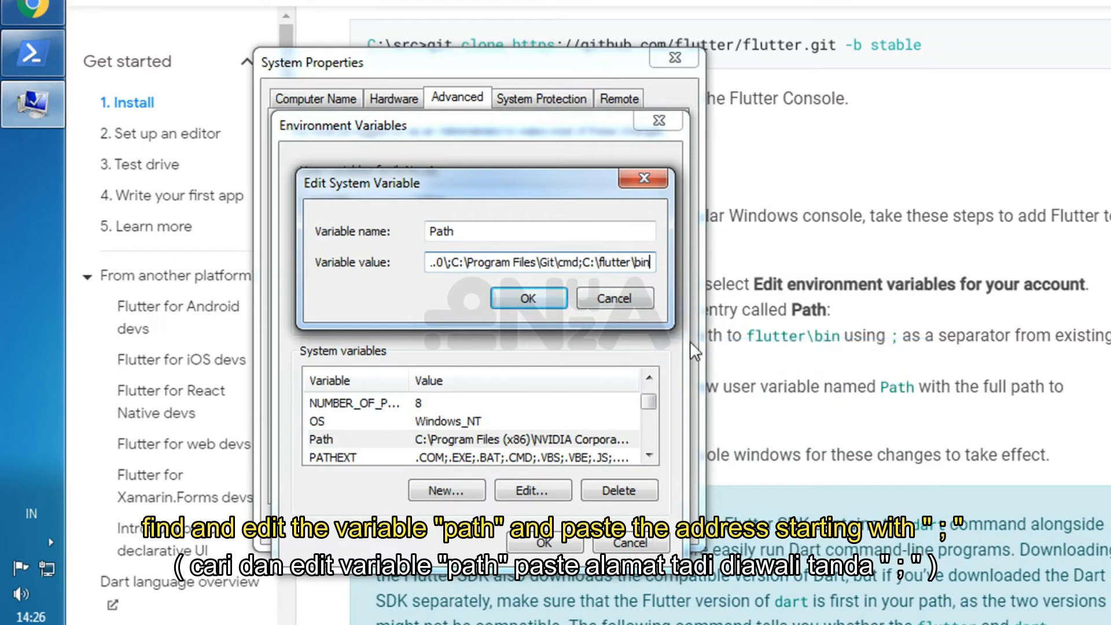
{"action": "left_click_drag", "start_coordinate": [649, 261], "coordinate": [578, 264]}
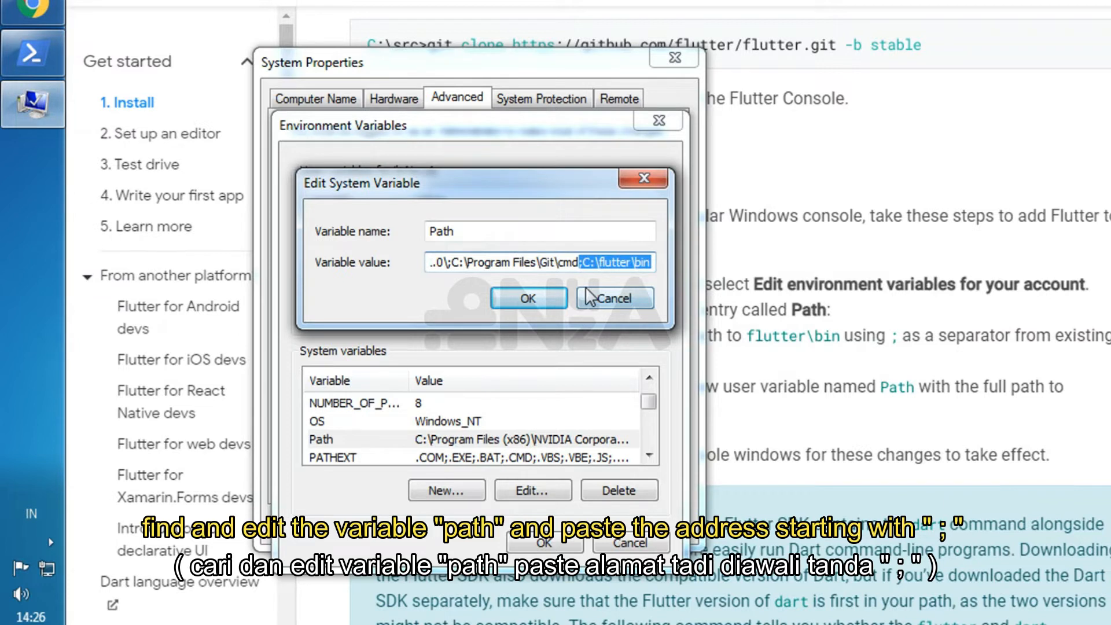
{"action": "left_click", "coordinate": [600, 263]}
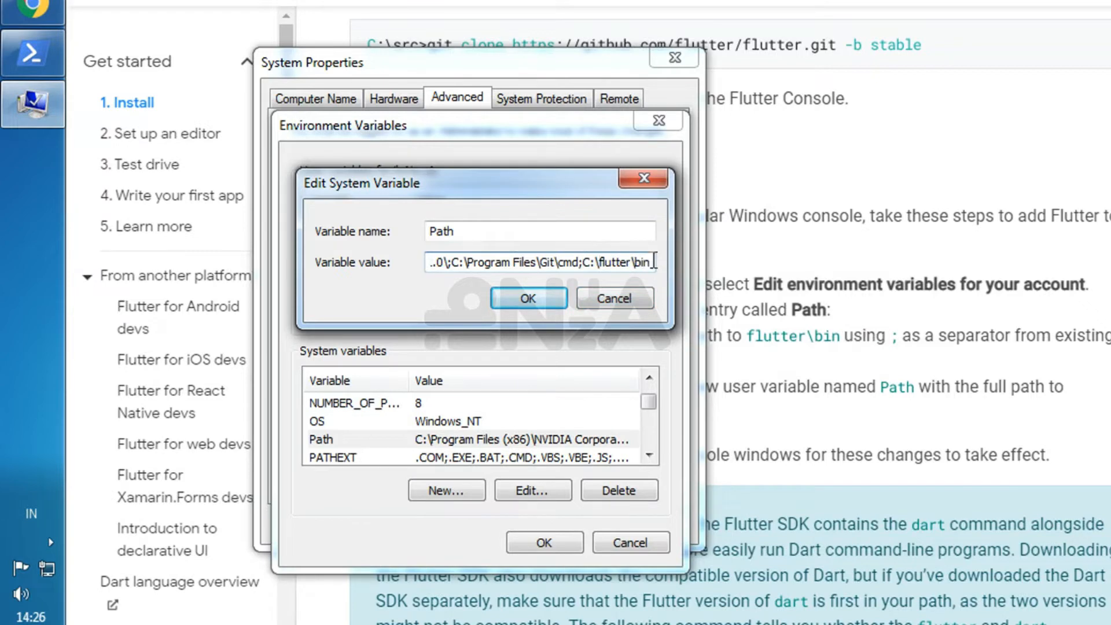
{"action": "left_click", "coordinate": [523, 299]}
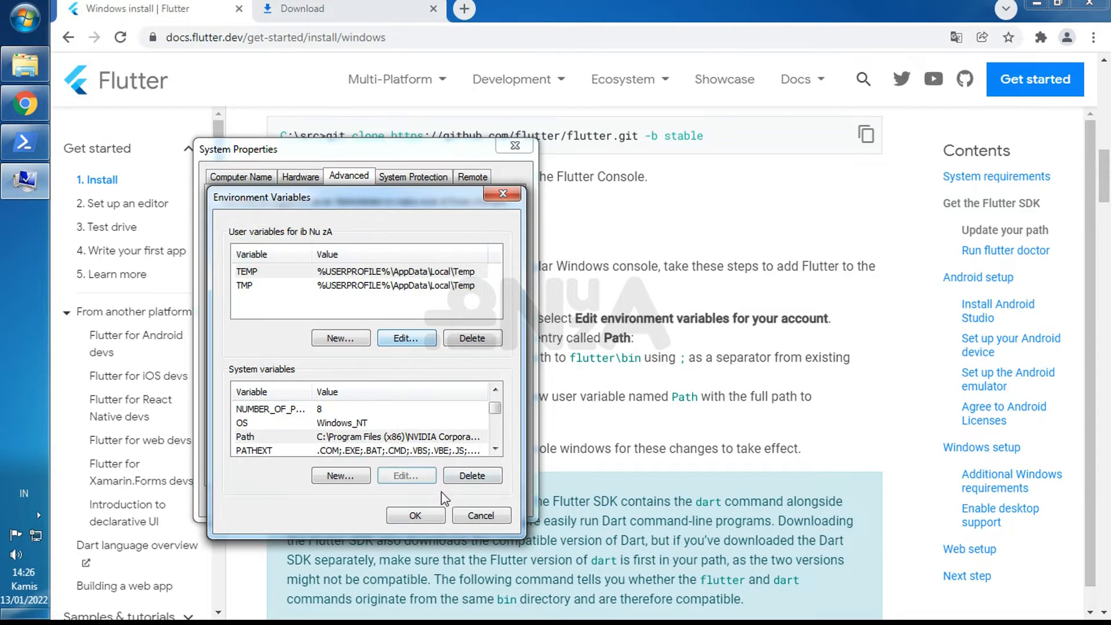
{"action": "left_click", "coordinate": [449, 521]}
{"action": "left_click", "coordinate": [405, 511]}
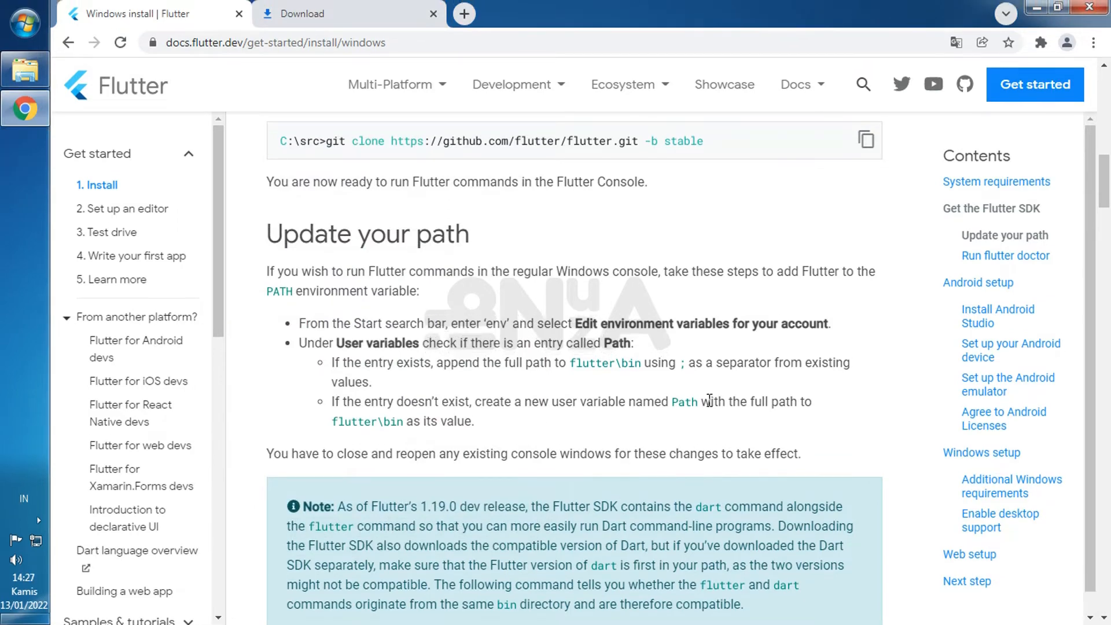
- Copy the flutter doctor command from the Run flutter doctor section of the Flutter Windows install page
{"action": "scroll", "coordinate": [701, 391], "scroll_direction": "down", "scroll_amount": 4}
{"action": "scroll", "coordinate": [699, 390], "scroll_direction": "down", "scroll_amount": 8}
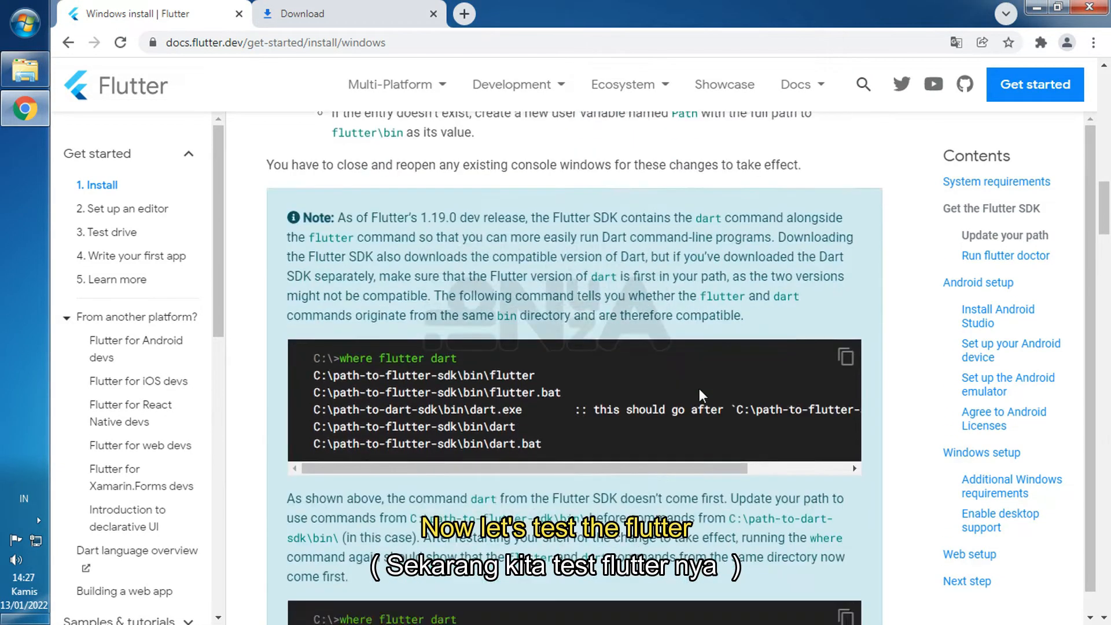
{"action": "scroll", "coordinate": [699, 389], "scroll_direction": "down", "scroll_amount": 4}
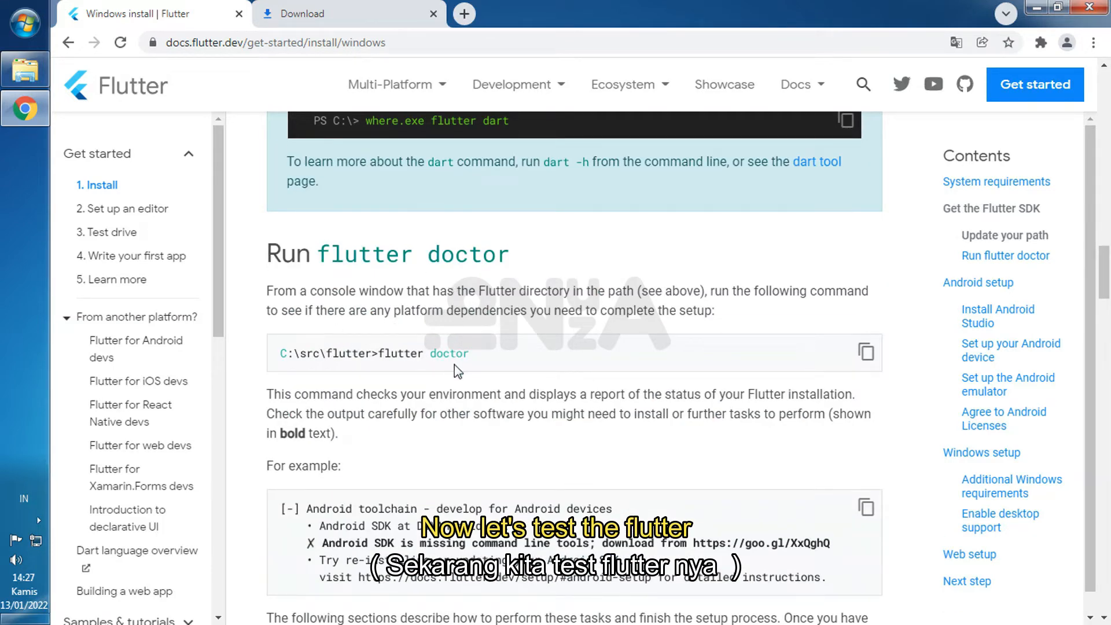
{"action": "left_click_drag", "start_coordinate": [469, 356], "coordinate": [377, 355]}
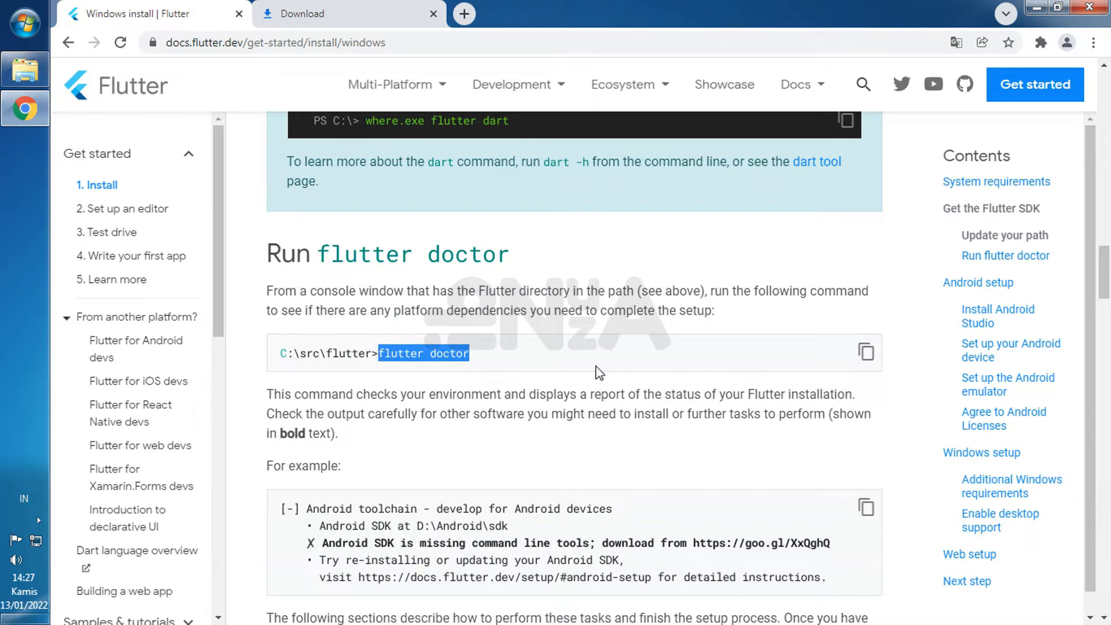
{"action": "right_click", "coordinate": [428, 347]}
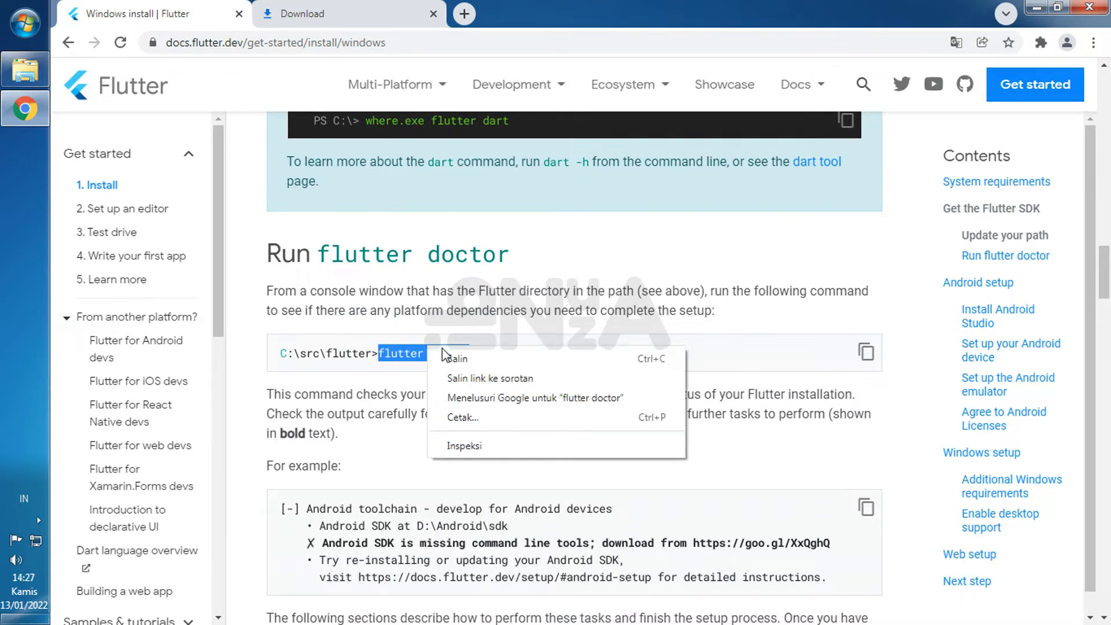
{"action": "left_click", "coordinate": [484, 359]}
- Open a Windows command prompt (cmd) and run flutter doctor
{"action": "left_click", "coordinate": [20, 26]}
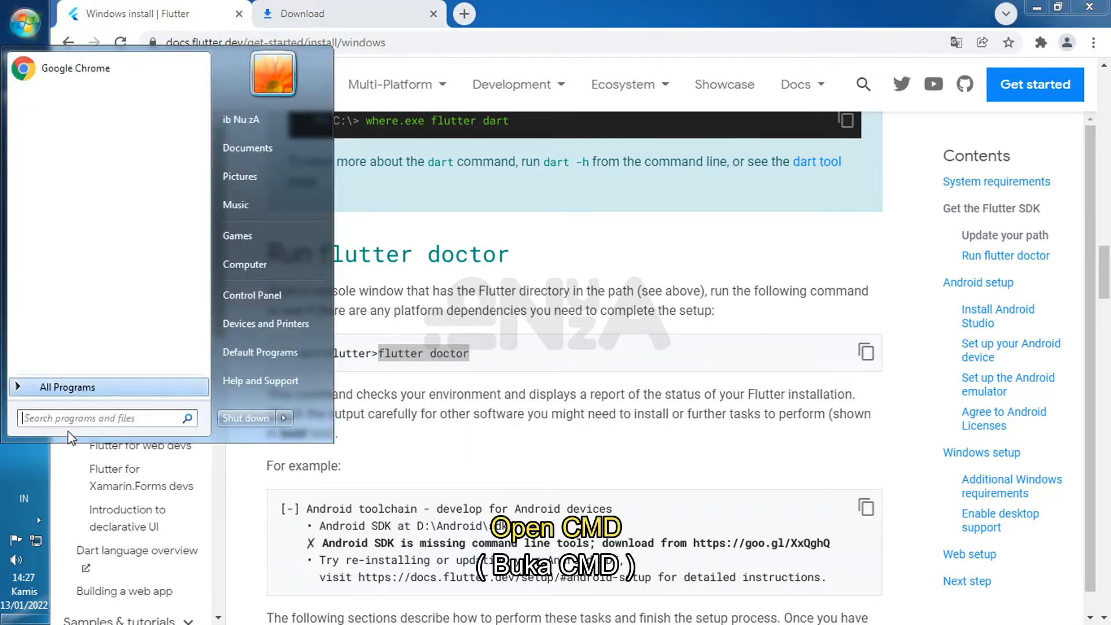
{"action": "type", "text": "cmd"}
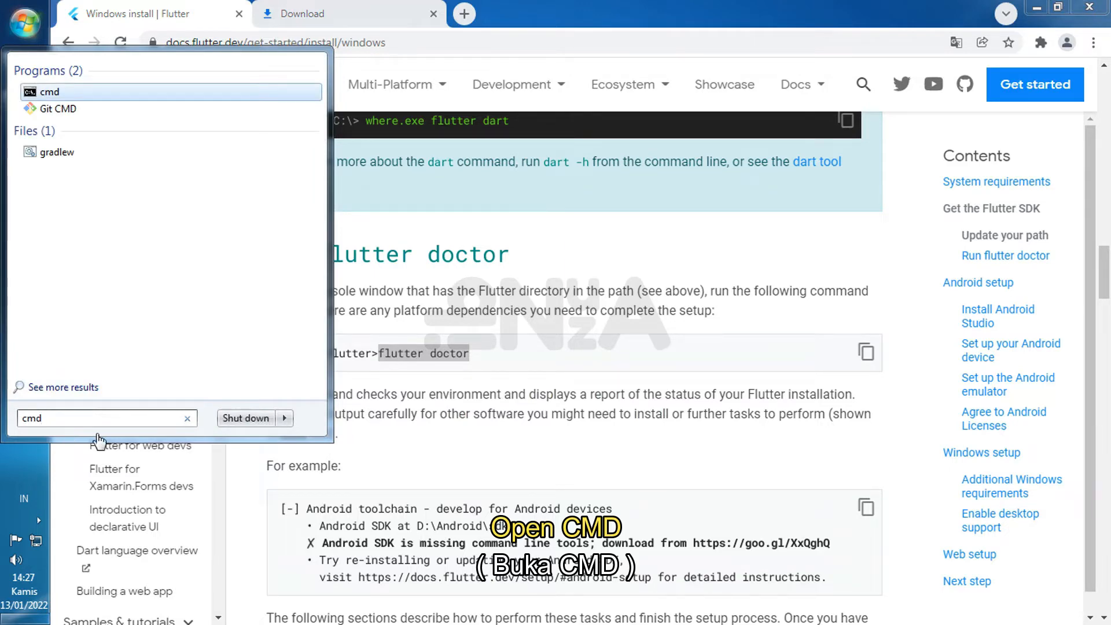
{"action": "key", "text": "Return"}
{"action": "right_click", "coordinate": [320, 158]}
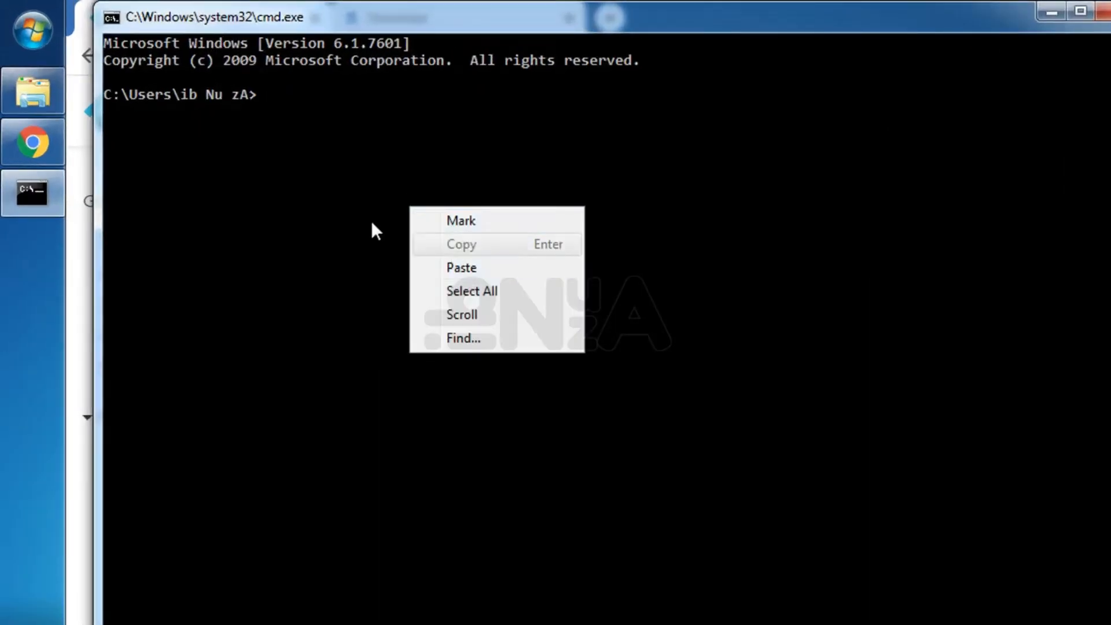
{"action": "left_click", "coordinate": [308, 117]}
{"action": "type", "text": "flutter doctor"}
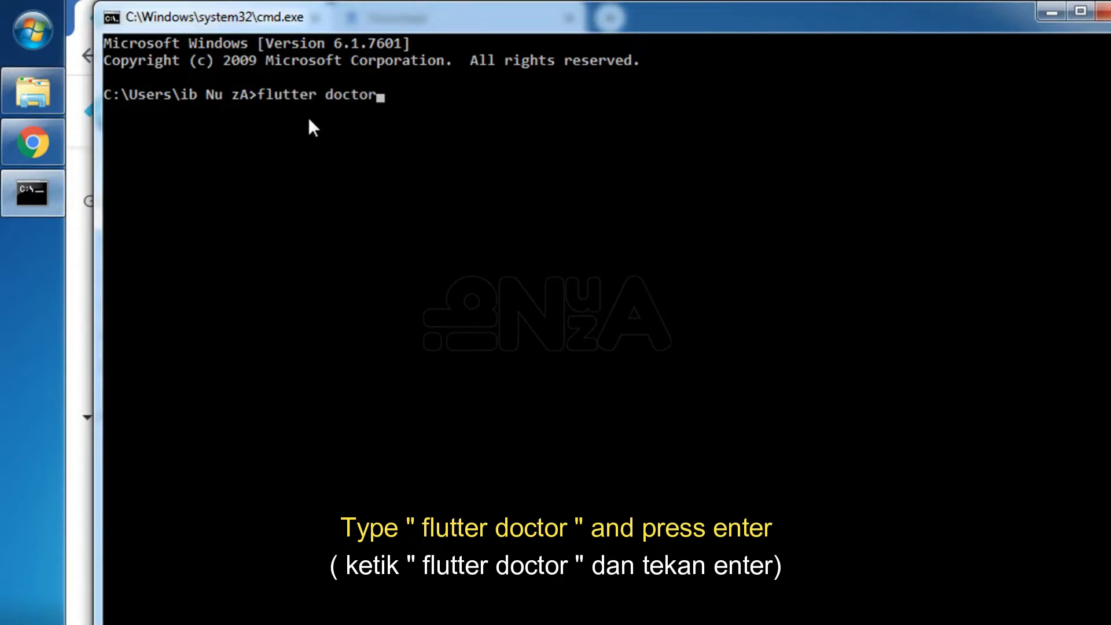
{"action": "key", "text": "Return"}
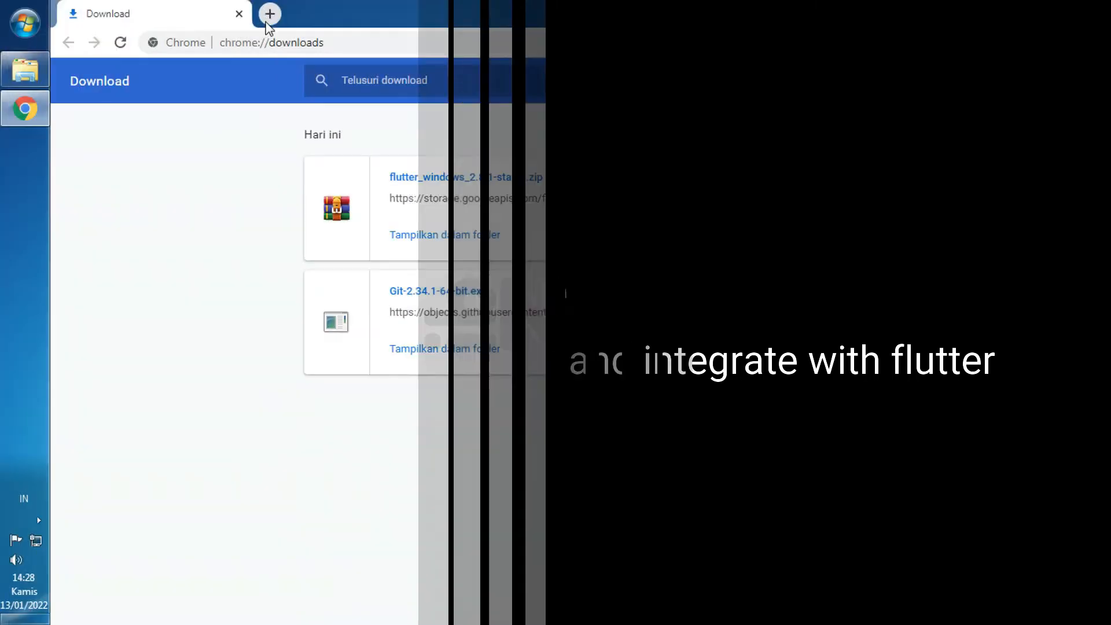
- Search Google for android studio in a new browser tab and open the Android Studio download page
{"action": "left_click", "coordinate": [270, 13]}
{"action": "left_click", "coordinate": [238, 13]}
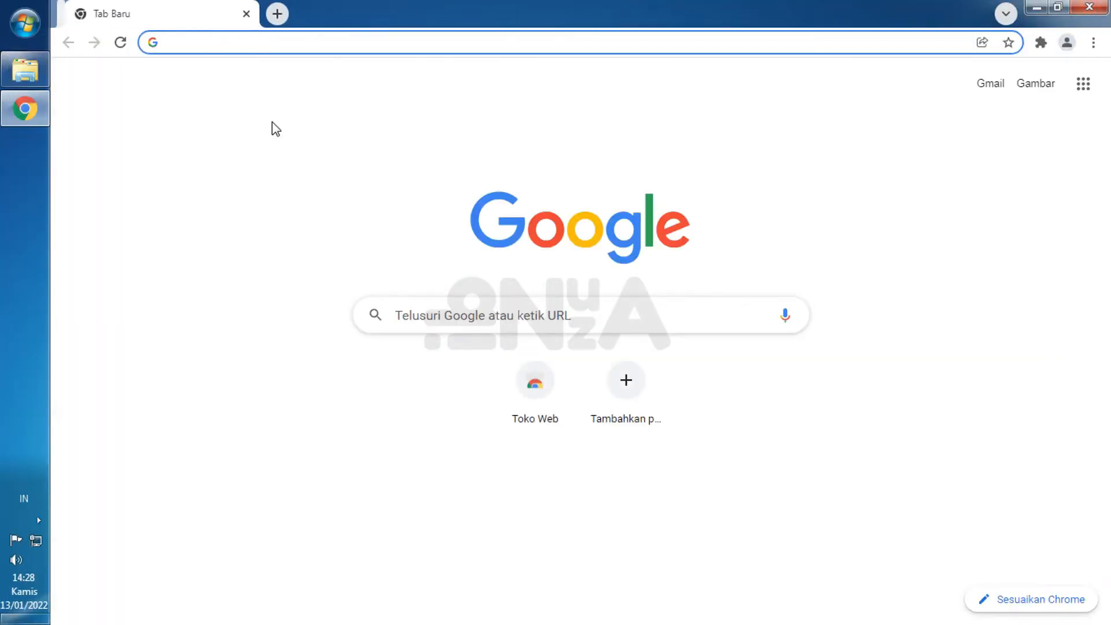
{"action": "left_click", "coordinate": [431, 328]}
{"action": "type", "text": "and"}
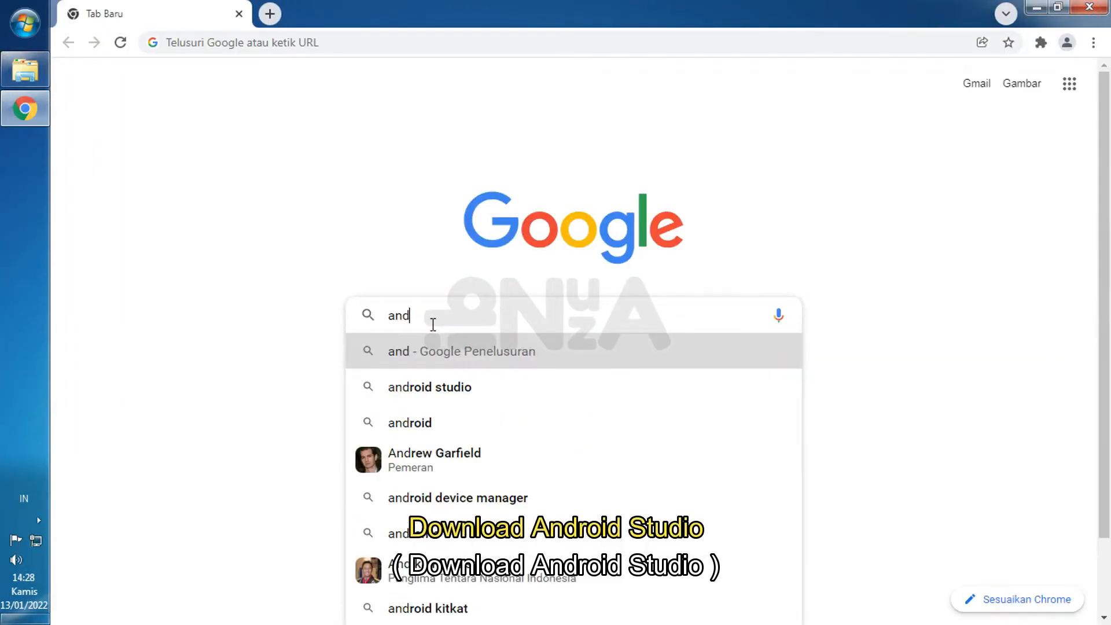
{"action": "left_click", "coordinate": [441, 386]}
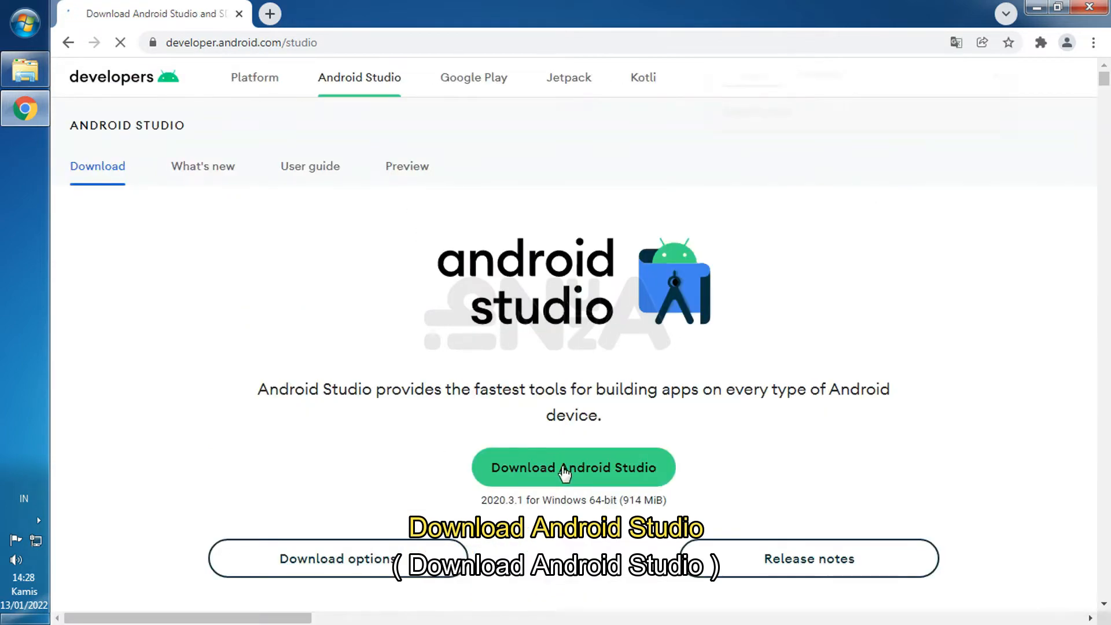
- Agree to the licence terms and download Android Studio 2020.3.1 for Windows
{"action": "left_click", "coordinate": [575, 474]}
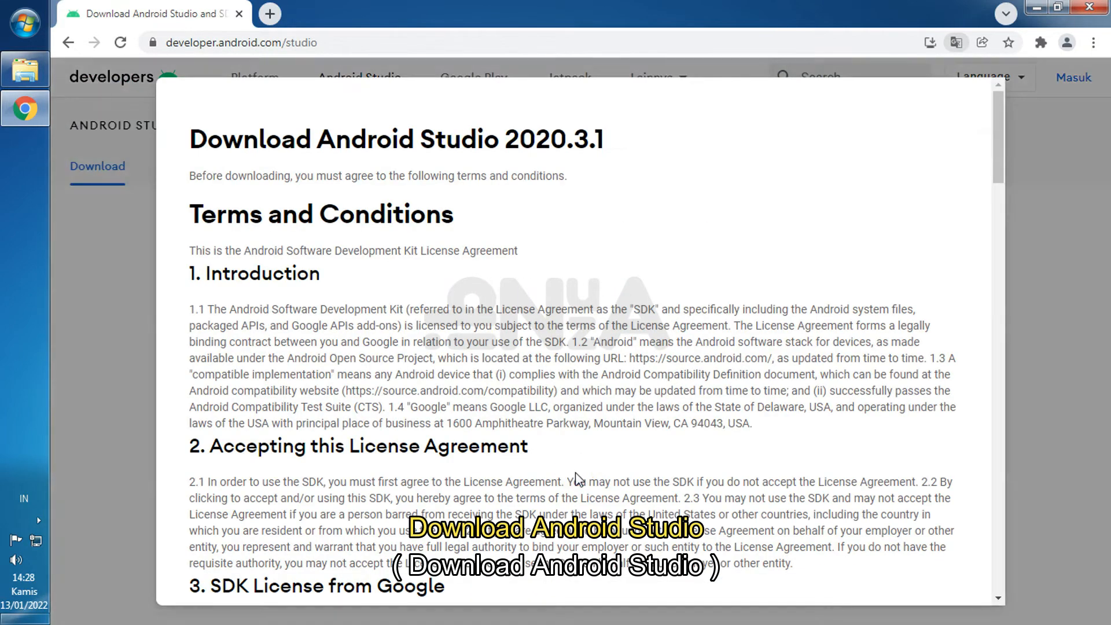
{"action": "scroll", "coordinate": [511, 471], "scroll_direction": "down", "scroll_amount": 15}
{"action": "scroll", "coordinate": [512, 471], "scroll_direction": "down", "scroll_amount": 5}
{"action": "left_click", "coordinate": [196, 462]}
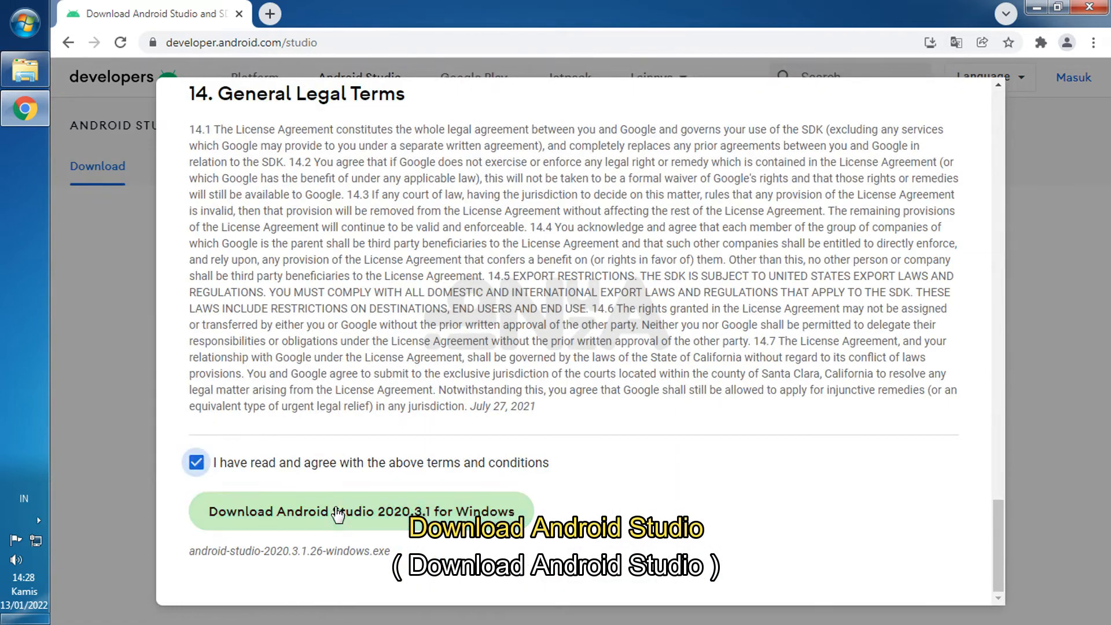
{"action": "left_click", "coordinate": [339, 511]}
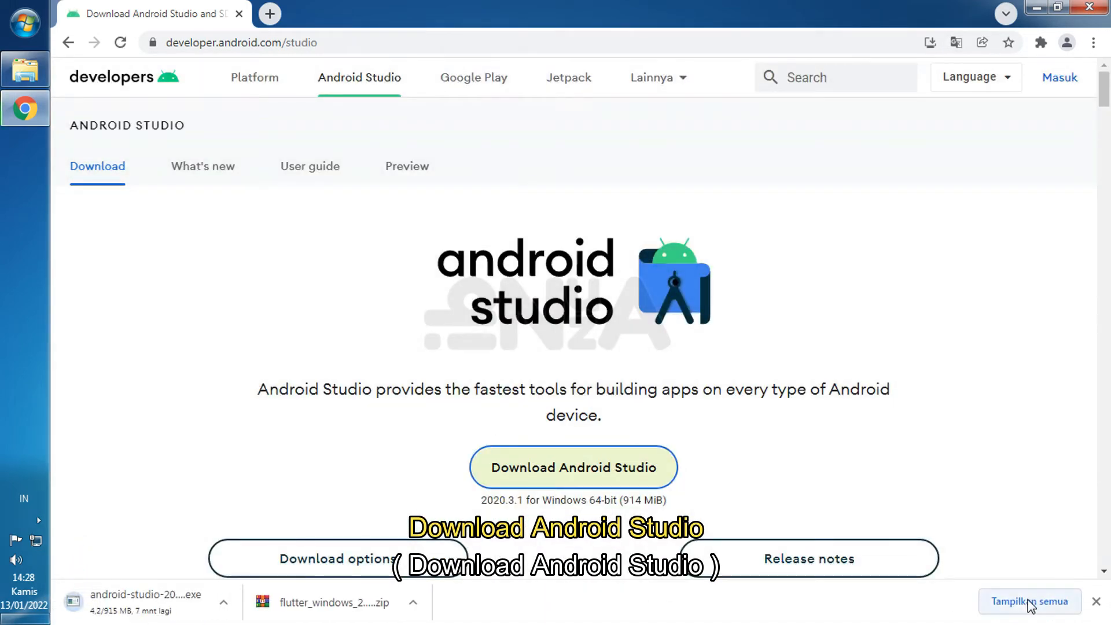
- Locate the downloaded android-studio-2020.3.1.26-windows.exe in its folder and launch the installer
{"action": "left_click", "coordinate": [1029, 602]}
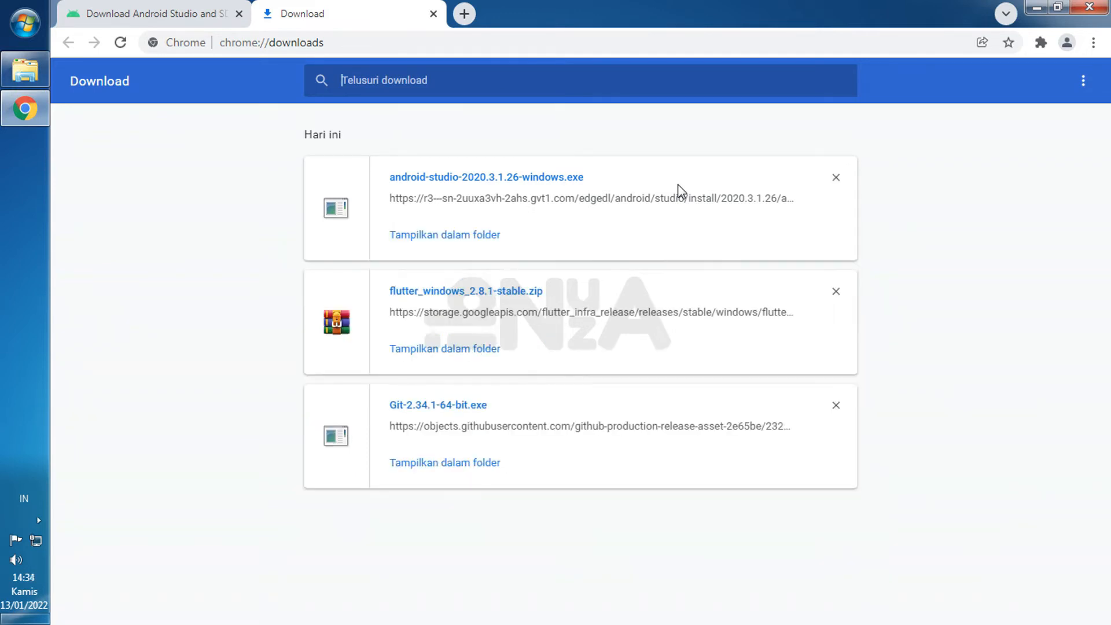
{"action": "left_click", "coordinate": [454, 237]}
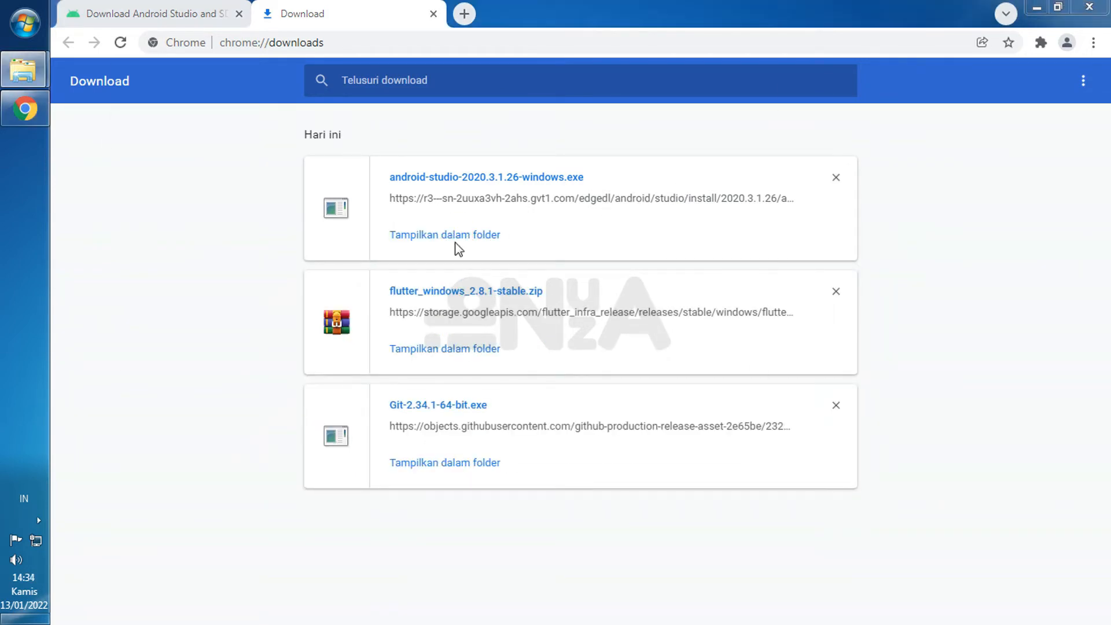
{"action": "right_click", "coordinate": [327, 162]}
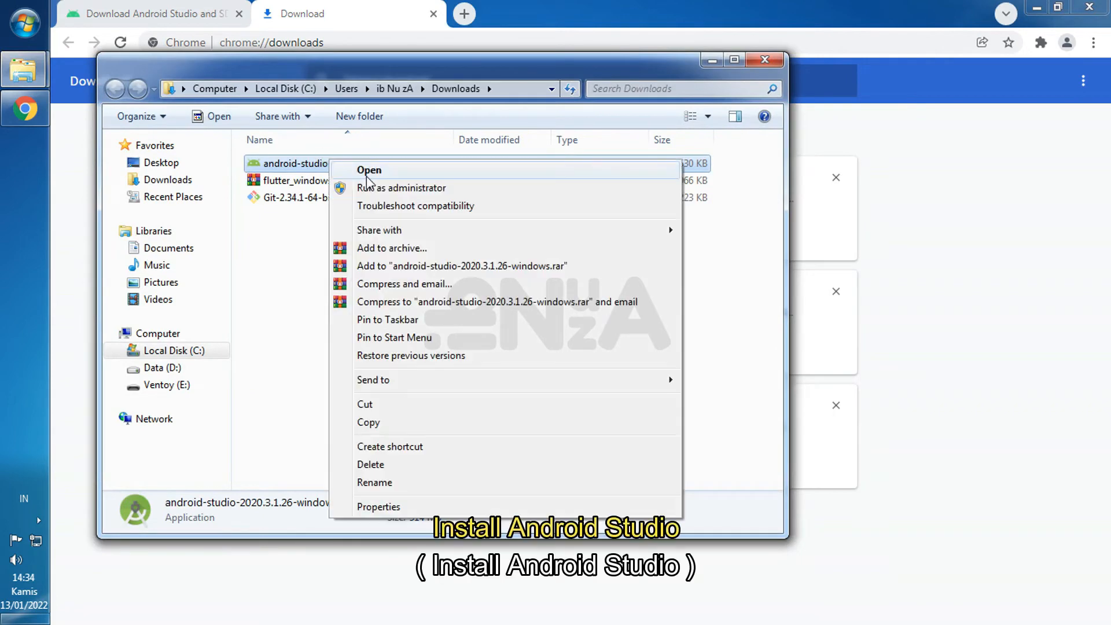
{"action": "left_click", "coordinate": [342, 169]}
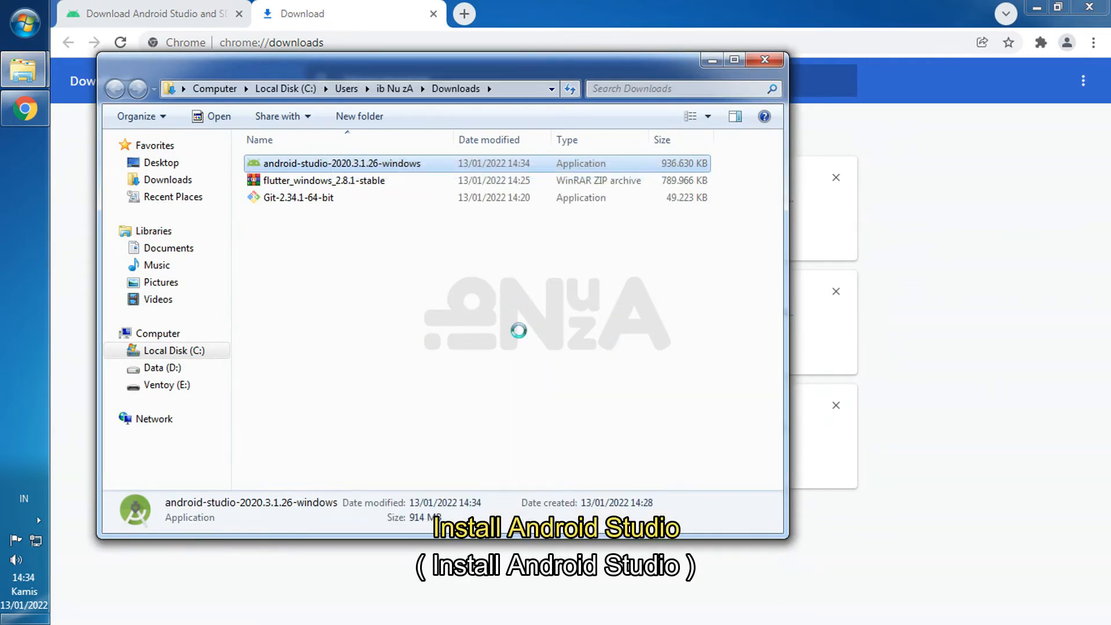
- Install Android Studio with the Android Virtual Device component, finish the setup and close the Downloads folder
{"action": "left_click", "coordinate": [617, 336]}
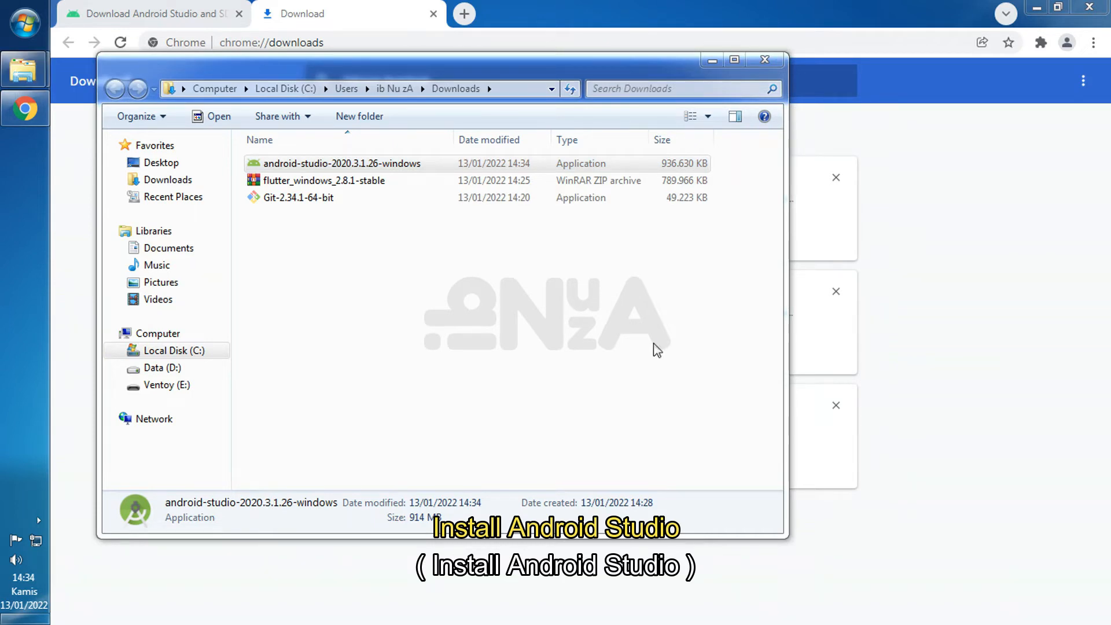
{"action": "left_click", "coordinate": [667, 451]}
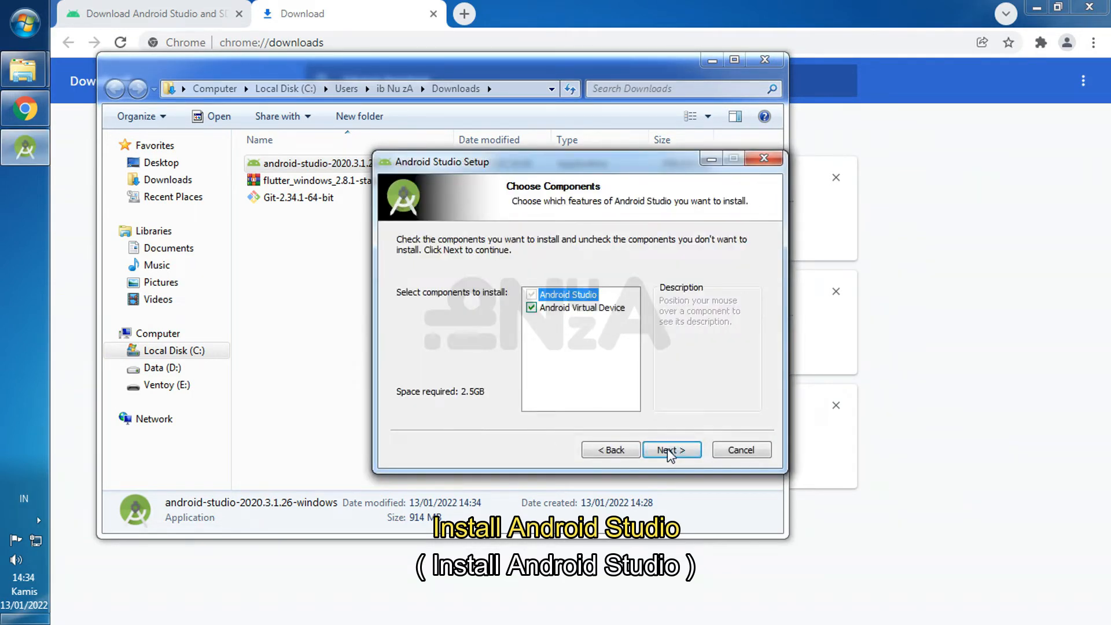
{"action": "left_click", "coordinate": [669, 452]}
{"action": "left_click", "coordinate": [669, 451]}
{"action": "left_click", "coordinate": [669, 451]}
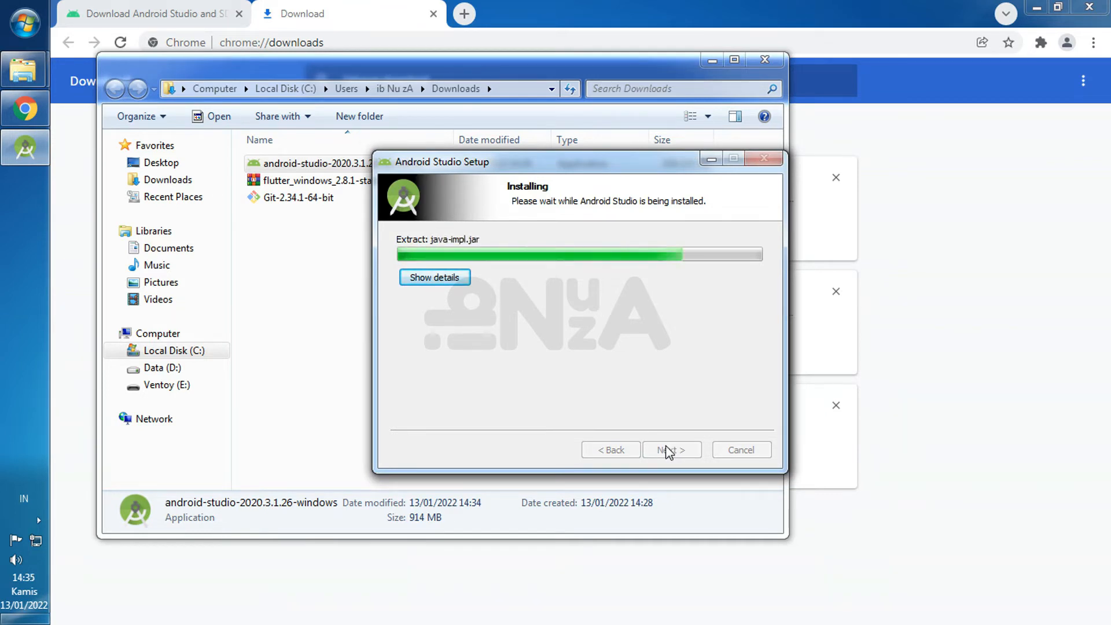
{"action": "left_click", "coordinate": [668, 450]}
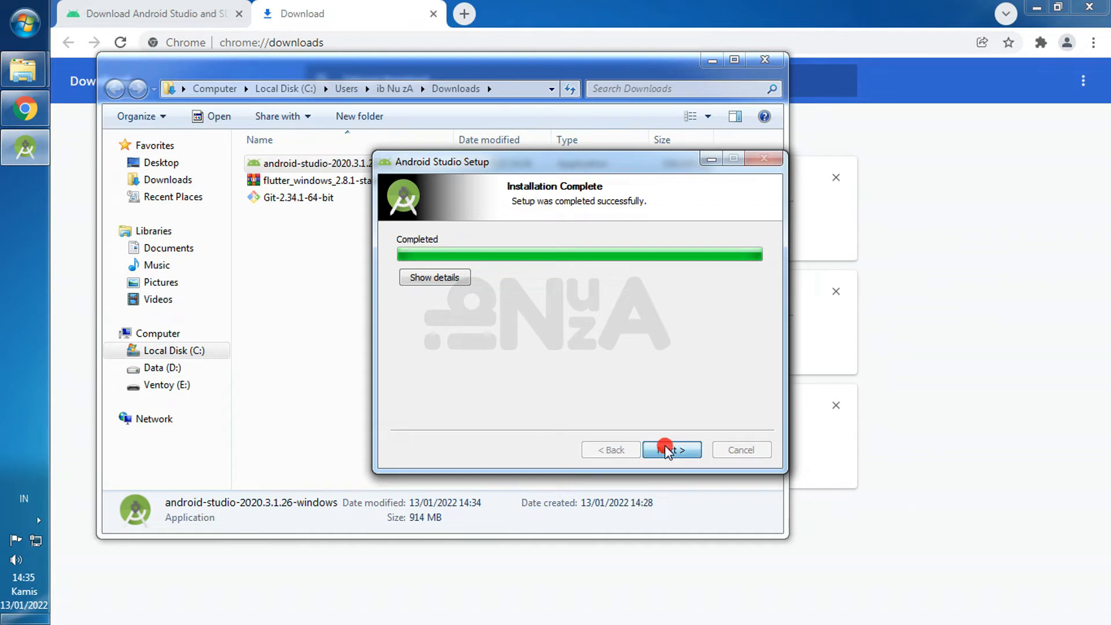
{"action": "left_click", "coordinate": [670, 450]}
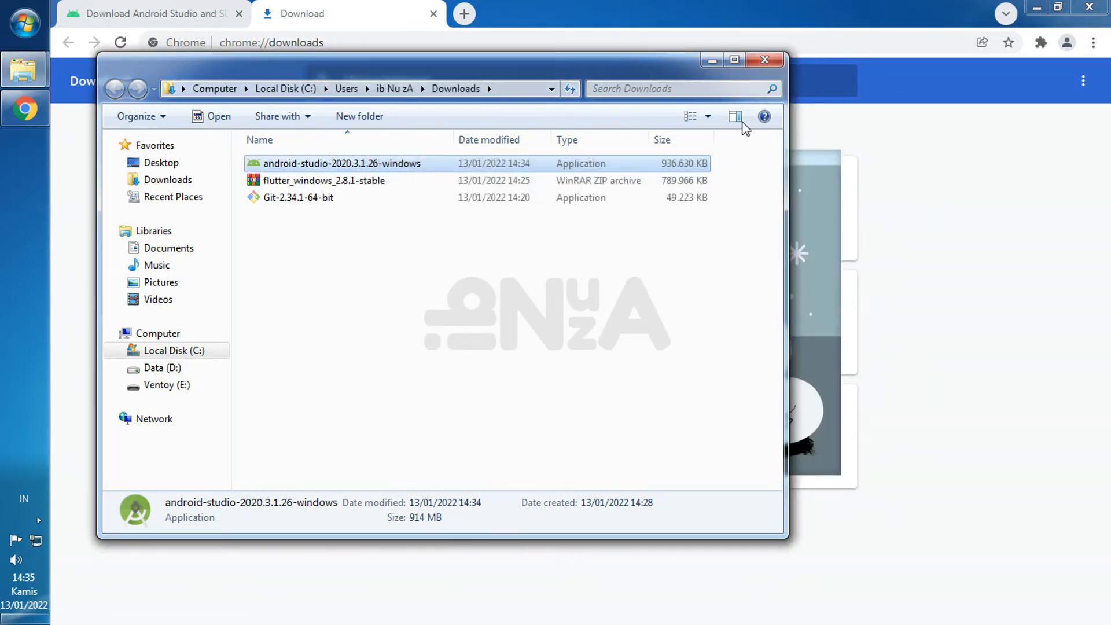
{"action": "left_click", "coordinate": [768, 62]}
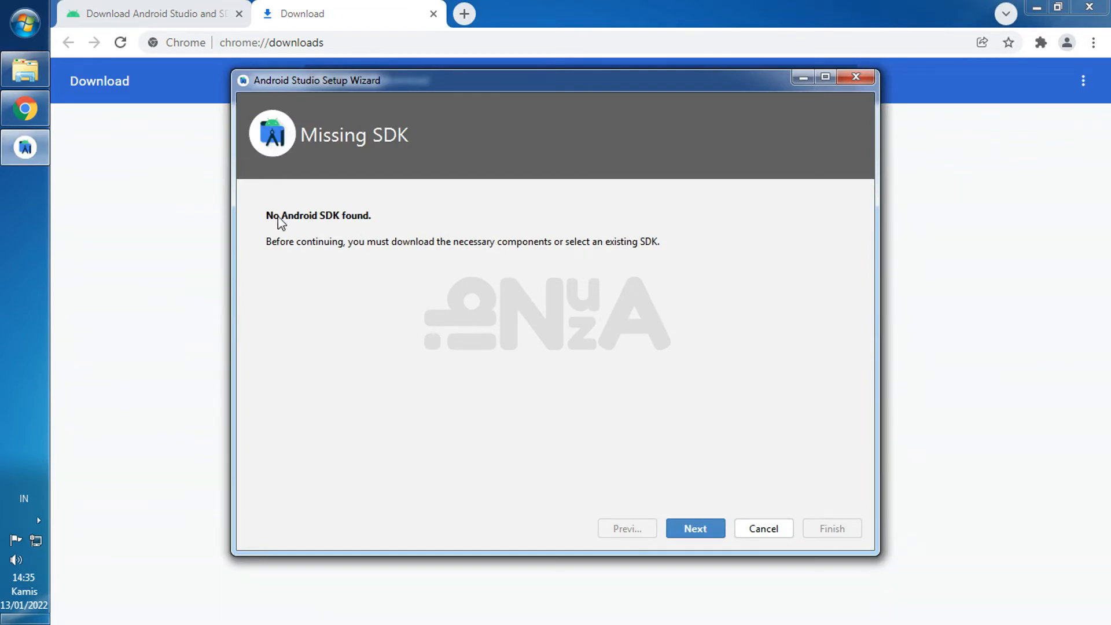
- Proceed to the SDK components setup and create a folder named Android on drive C: while choosing the SDK location
{"action": "left_click", "coordinate": [701, 530]}
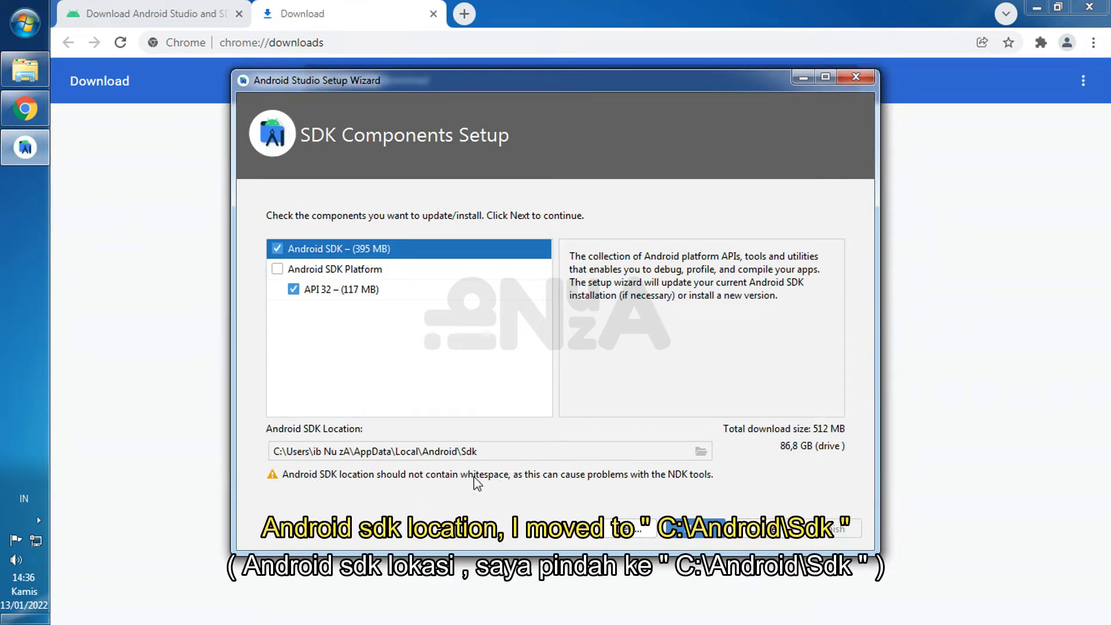
{"action": "left_click", "coordinate": [700, 450]}
{"action": "scroll", "coordinate": [547, 288], "scroll_direction": "up", "scroll_amount": 4}
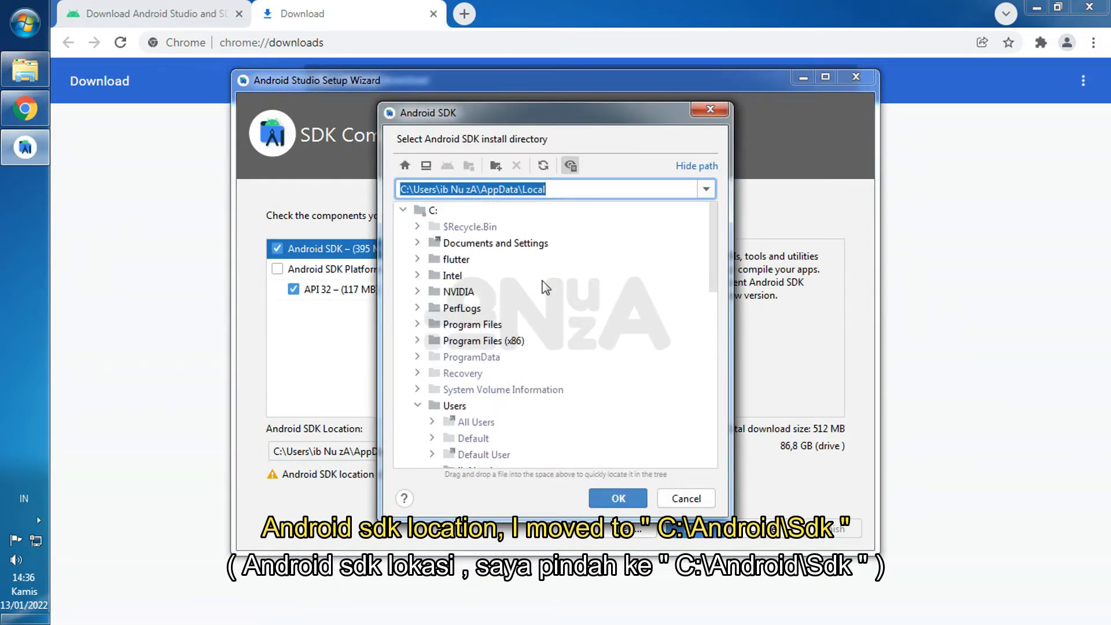
{"action": "left_click", "coordinate": [446, 209]}
{"action": "left_click", "coordinate": [495, 166]}
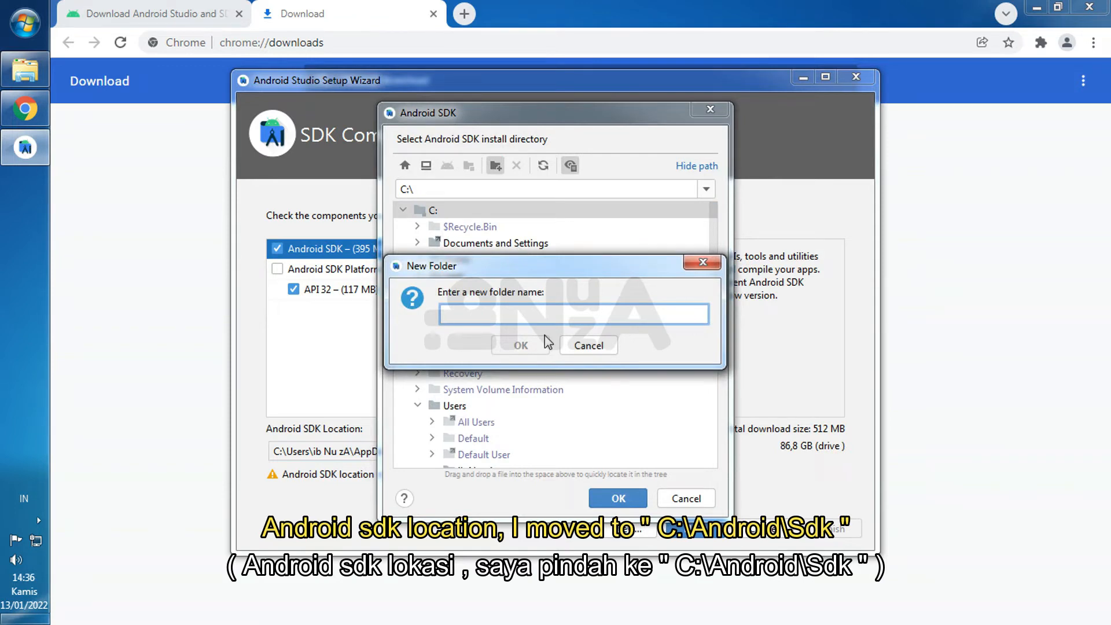
{"action": "type", "text": "Android"}
{"action": "left_click", "coordinate": [544, 342]}
{"action": "left_click", "coordinate": [464, 245]}
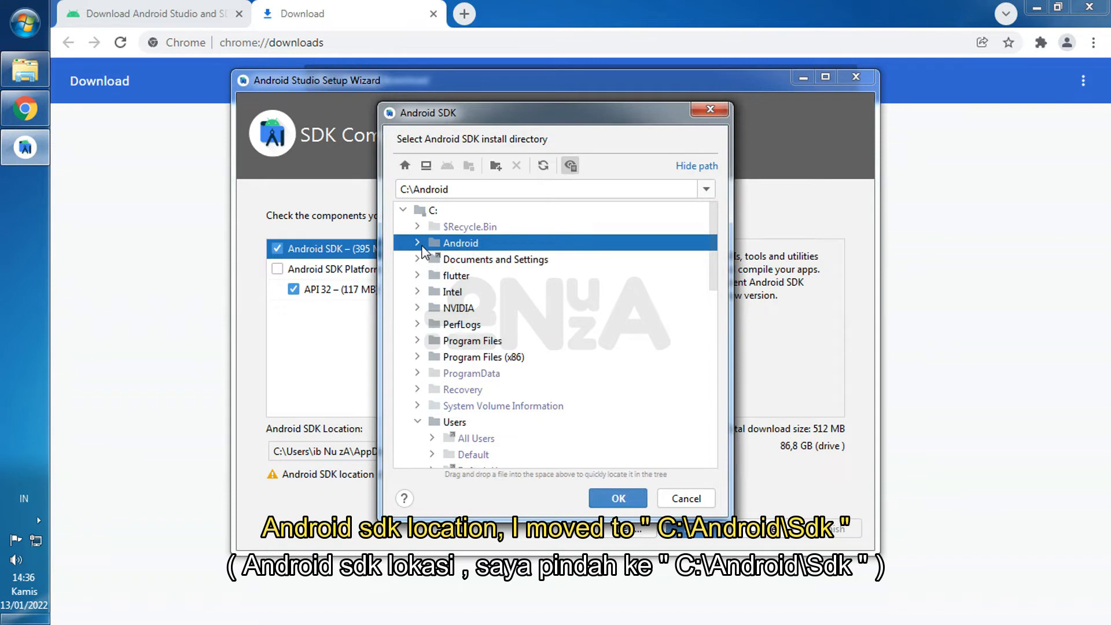
- Create a subfolder named Sdk inside C:\Android and set C:\Android\Sdk as the Android SDK location
{"action": "left_click", "coordinate": [495, 168]}
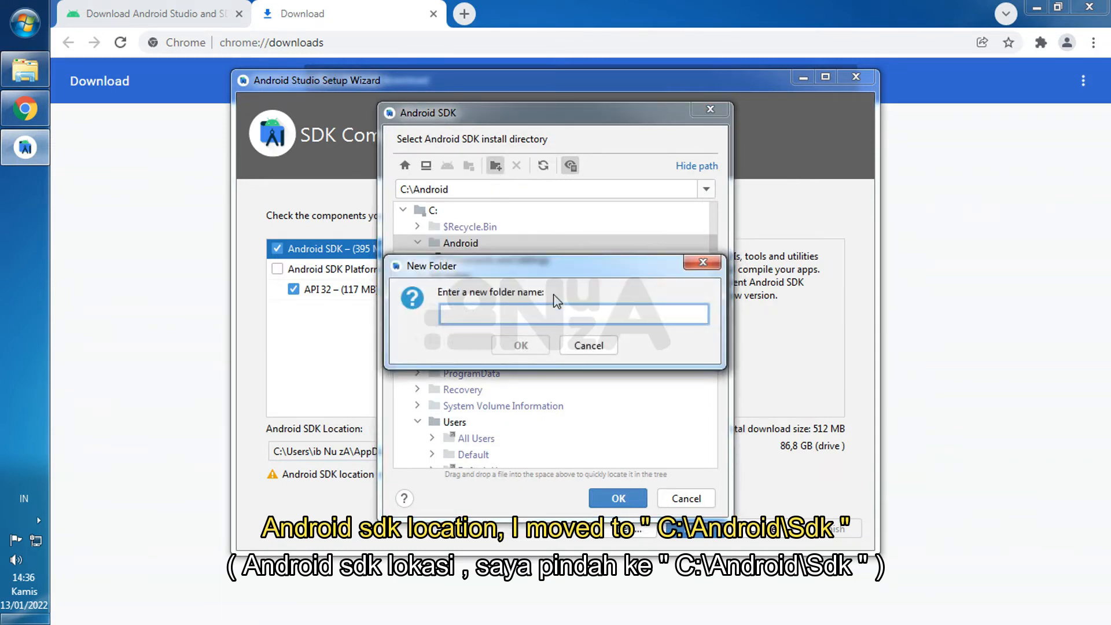
{"action": "type", "text": "Sdk"}
{"action": "left_click", "coordinate": [521, 346]}
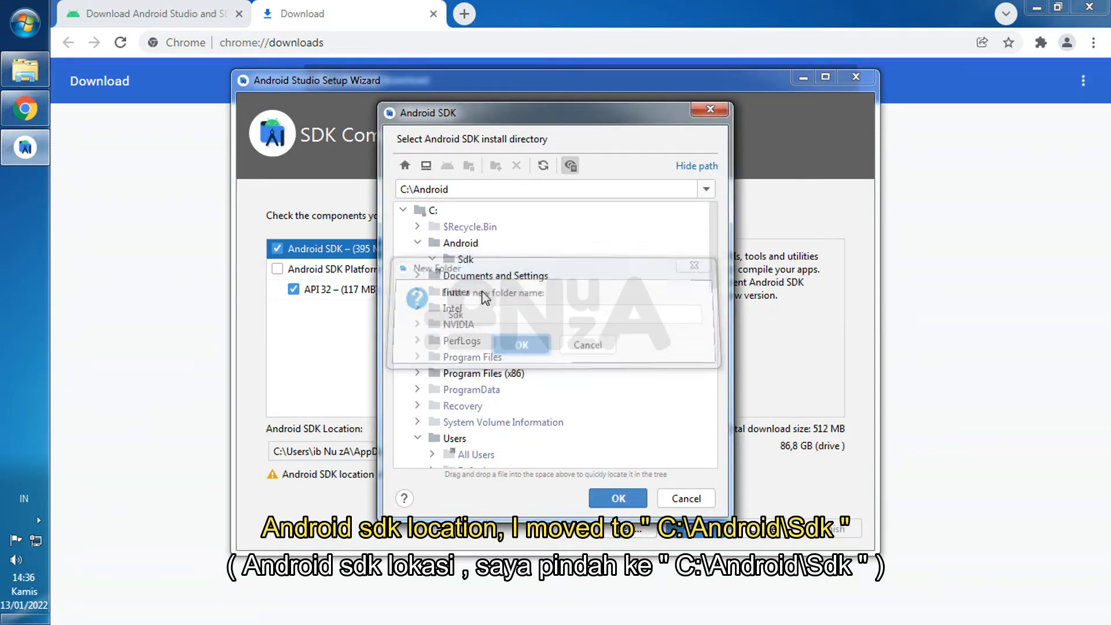
{"action": "left_click", "coordinate": [465, 260]}
{"action": "left_click", "coordinate": [614, 504]}
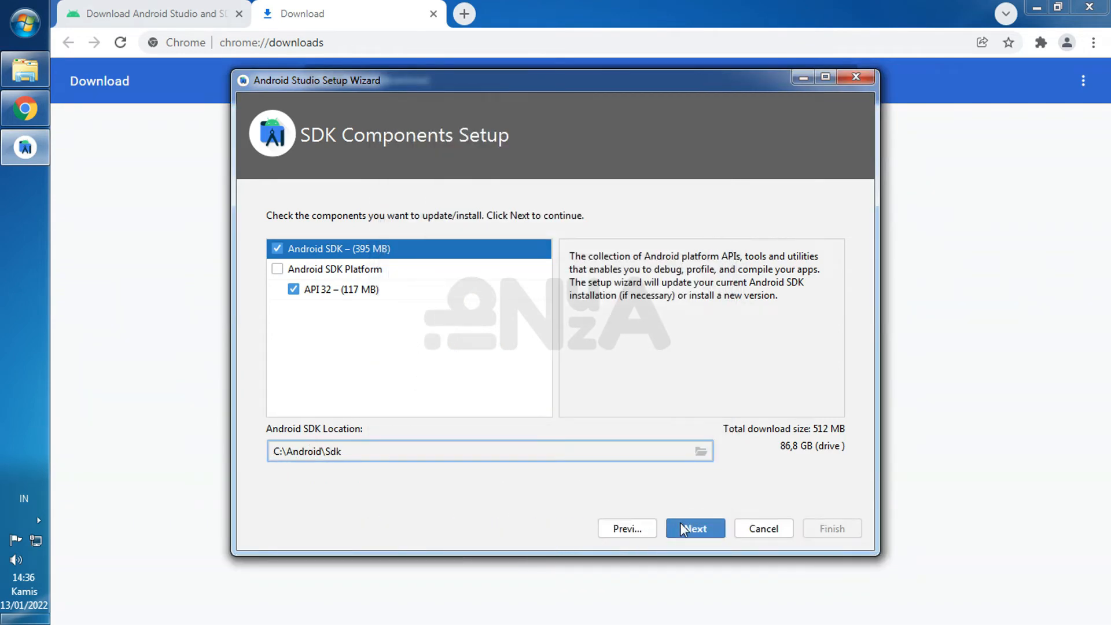
- Download the Android SDK and API 32 platform components and finish the setup wizard
{"action": "left_click", "coordinate": [681, 527]}
{"action": "left_click", "coordinate": [842, 529]}
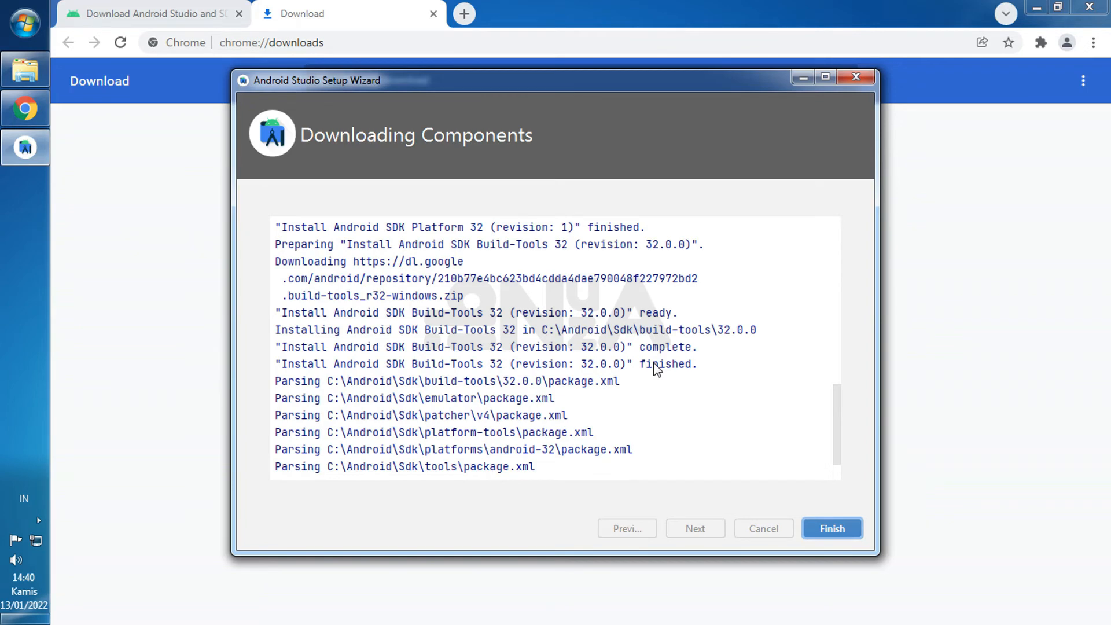
{"action": "scroll", "coordinate": [656, 370], "scroll_direction": "up", "scroll_amount": 3}
{"action": "left_click", "coordinate": [831, 528]}
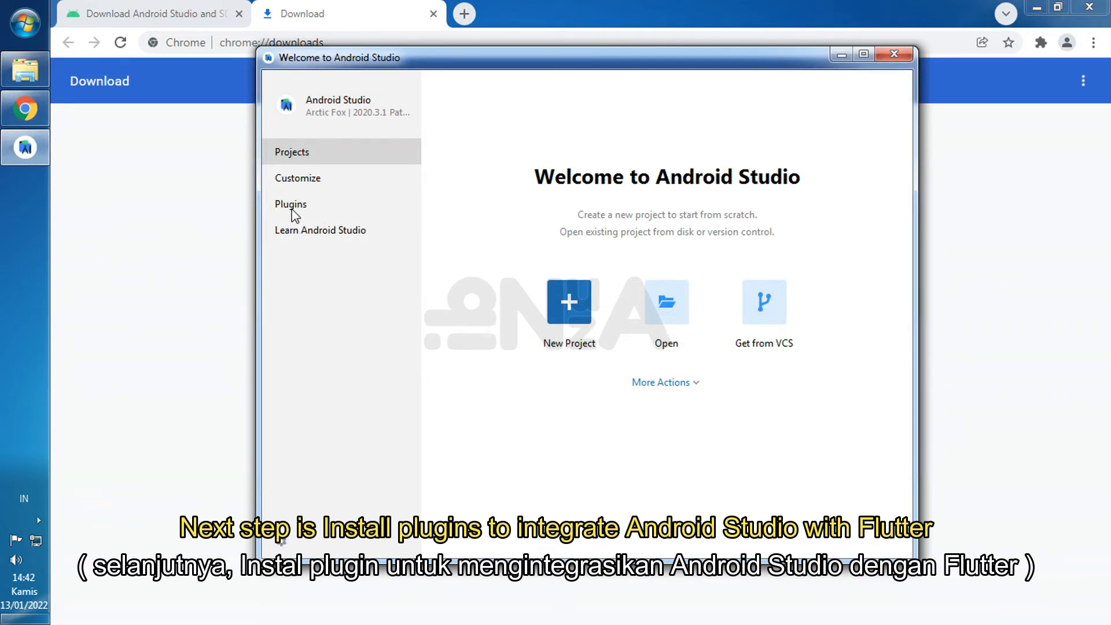
- Find the Flutter plugin in the plugin marketplace, install it with the required Dart plugin and restart Android Studio
{"action": "left_click", "coordinate": [336, 206]}
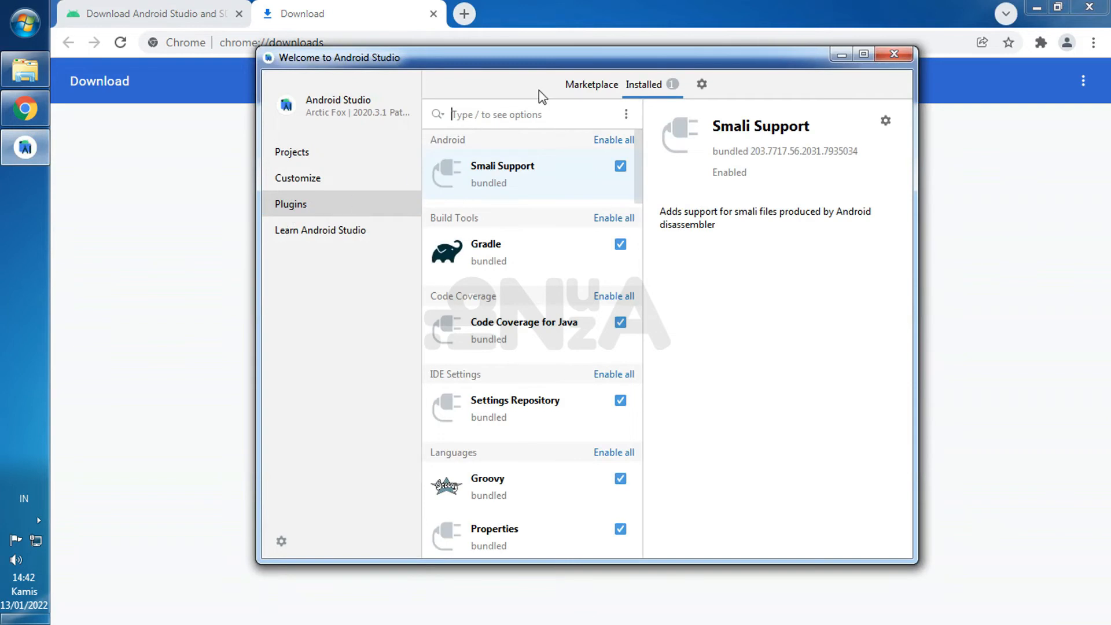
{"action": "left_click", "coordinate": [591, 84]}
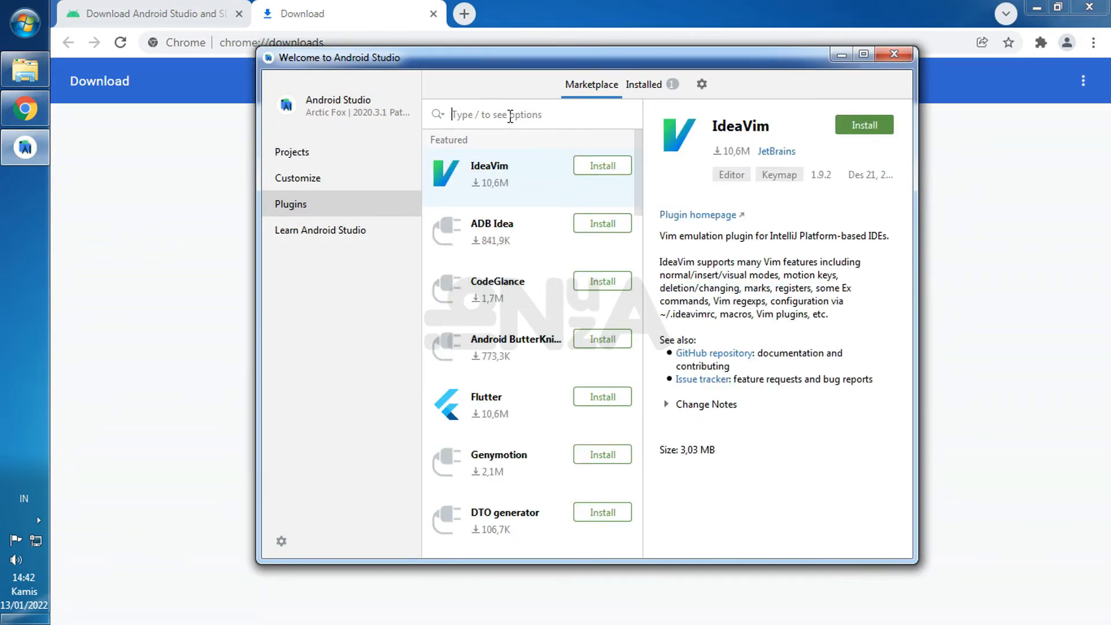
{"action": "type", "text": "flutter"}
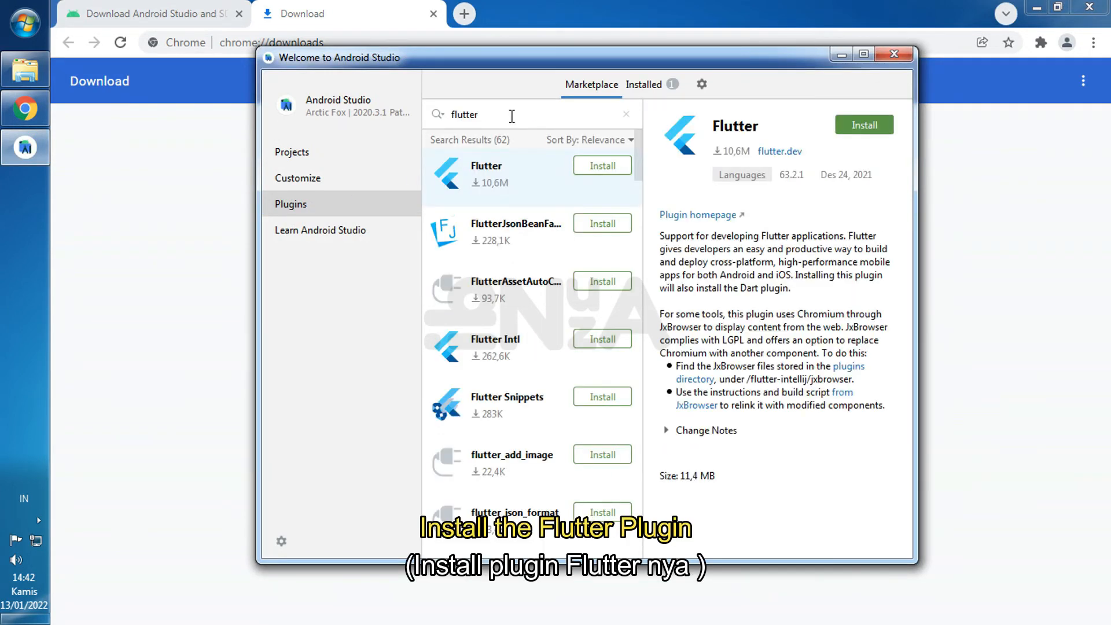
{"action": "left_click", "coordinate": [840, 132]}
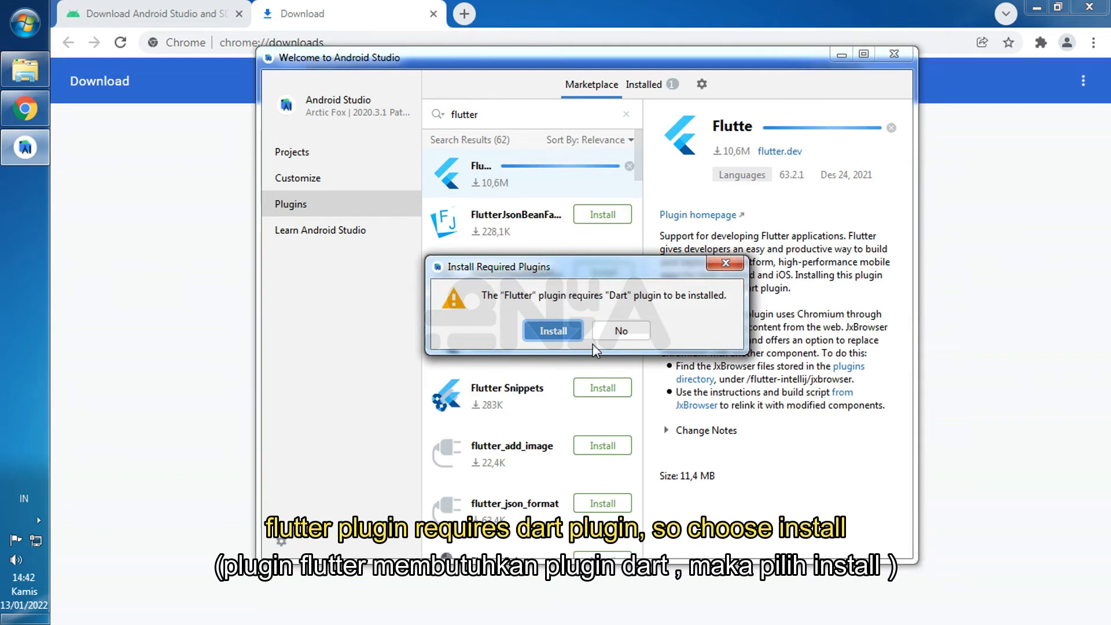
{"action": "left_click", "coordinate": [554, 330]}
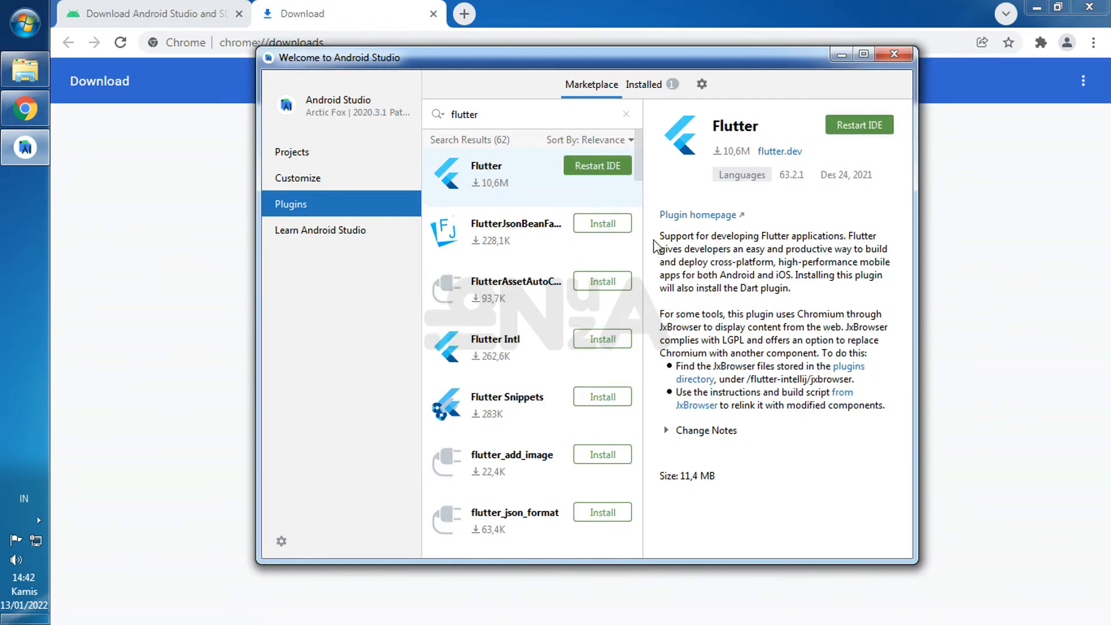
{"action": "left_click", "coordinate": [588, 166]}
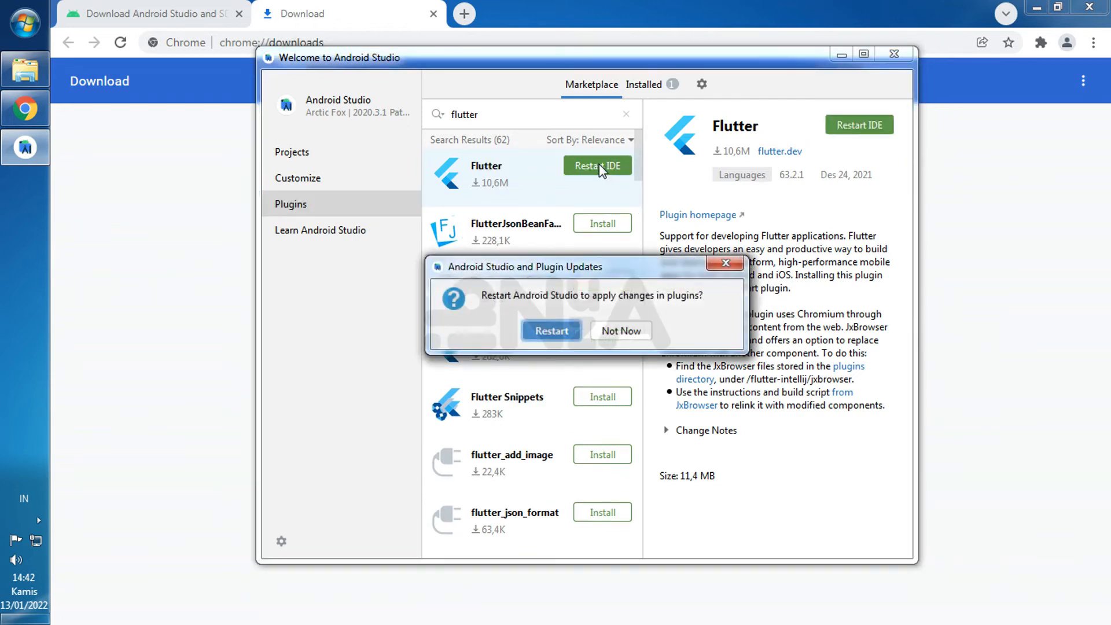
{"action": "left_click", "coordinate": [556, 338]}
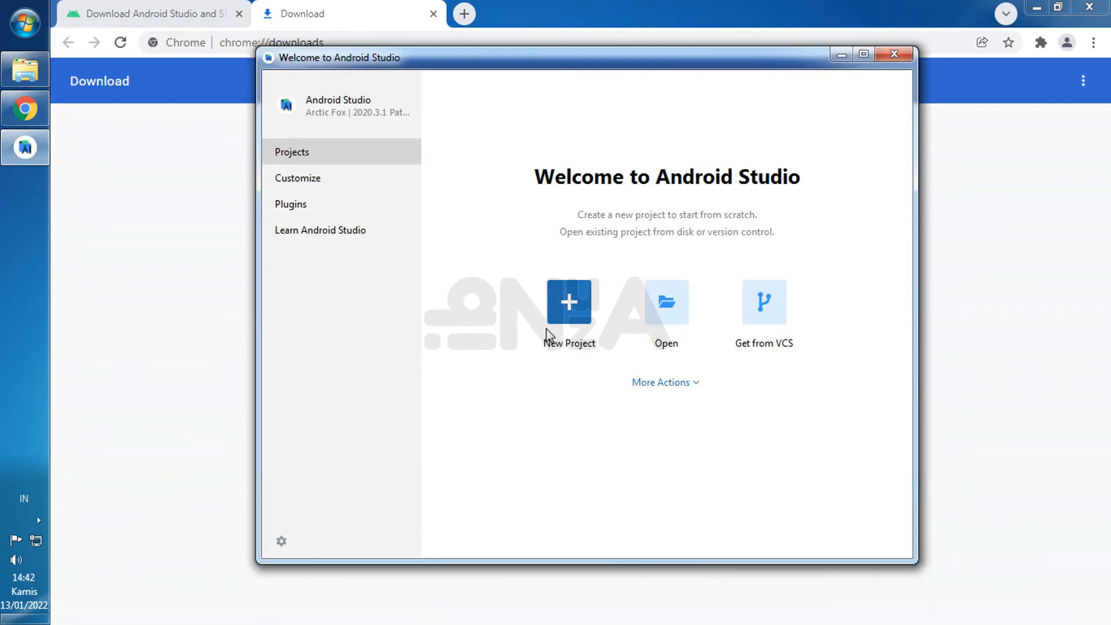
- Check the Dart and Flutter entries among the installed plugins and enable the Flutter plugin
{"action": "left_click", "coordinate": [318, 205]}
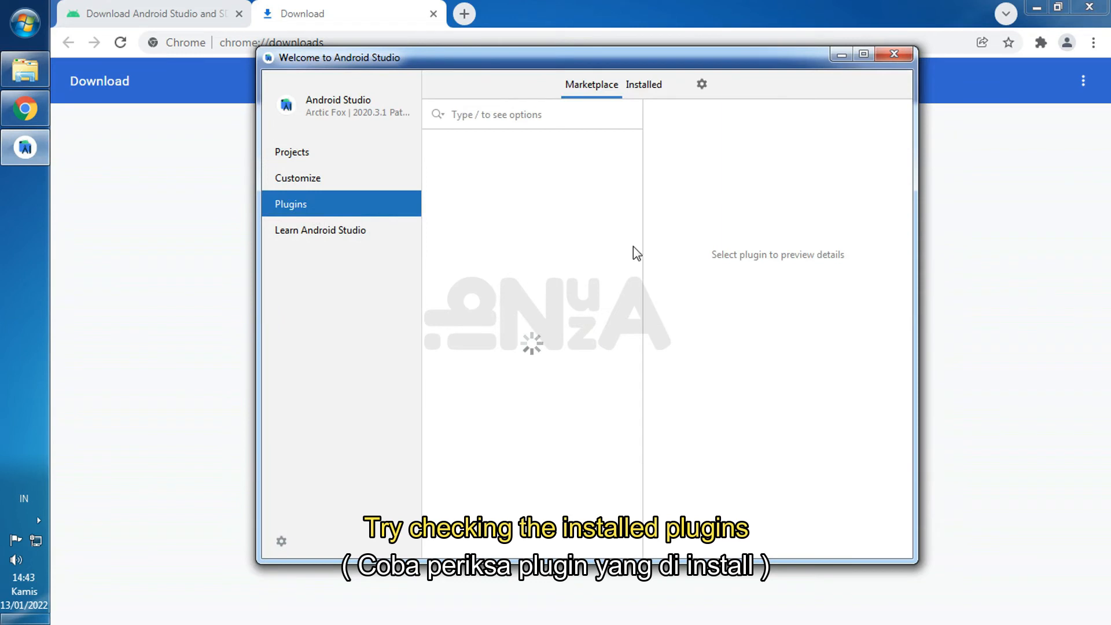
{"action": "left_click", "coordinate": [643, 84]}
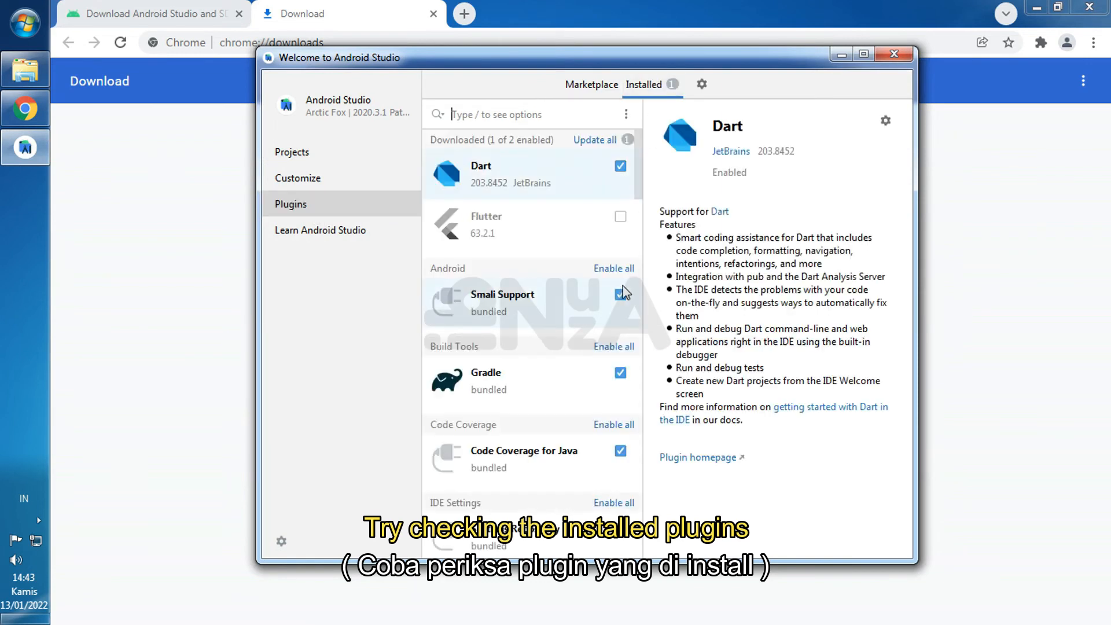
{"action": "right_click", "coordinate": [568, 177]}
{"action": "left_click", "coordinate": [525, 220]}
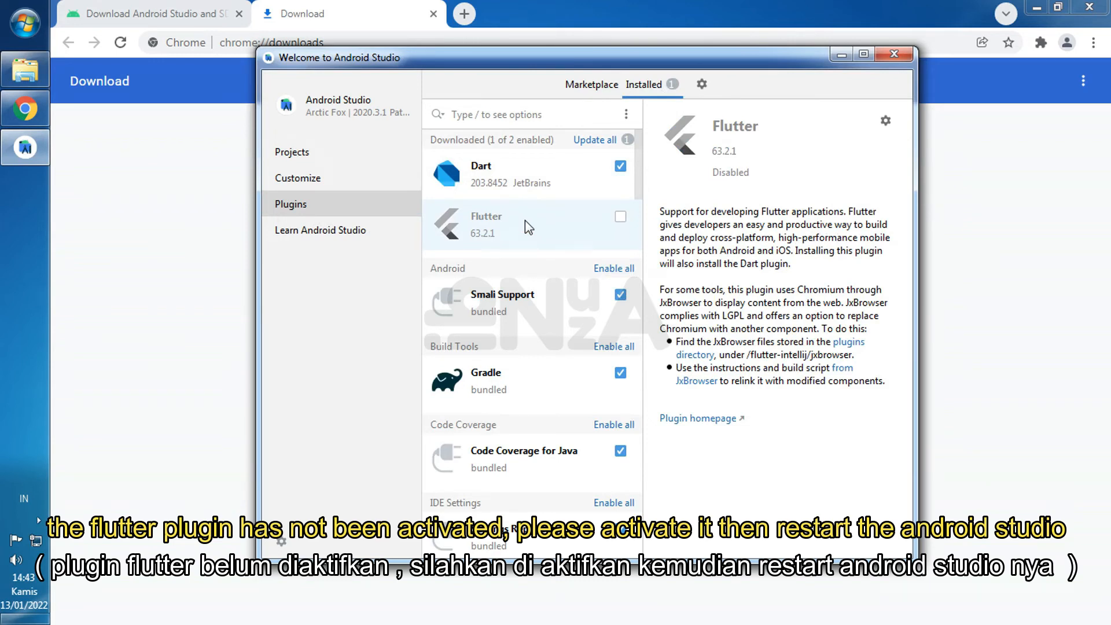
{"action": "left_click", "coordinate": [622, 215]}
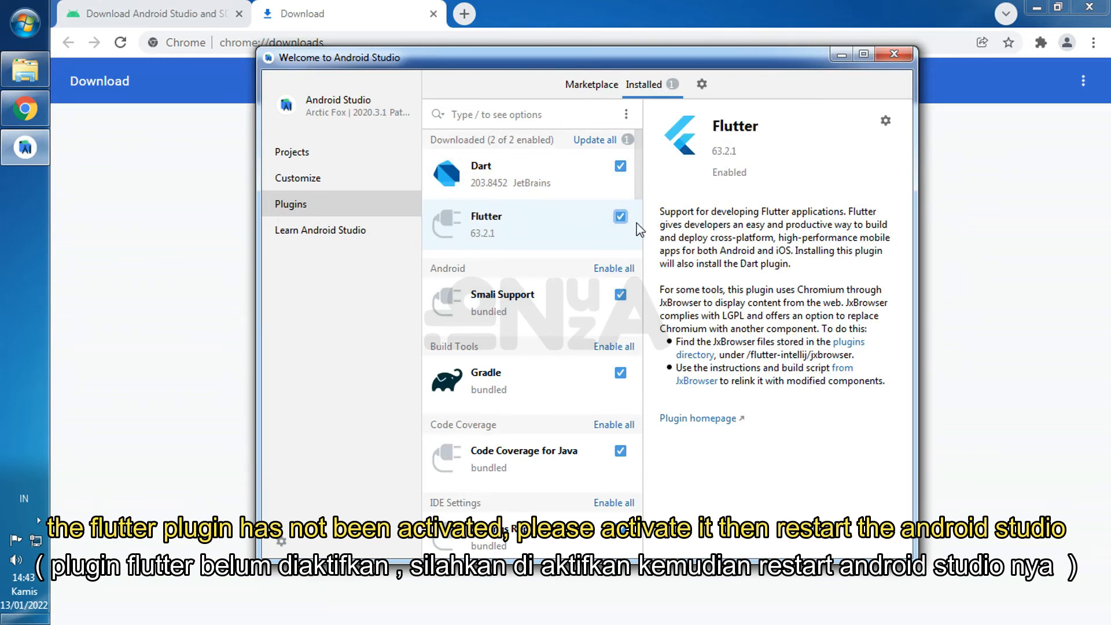
- Review the Flutter and Dart plugin entries, leave the plugin settings and restart Android Studio to apply the change
{"action": "right_click", "coordinate": [559, 228]}
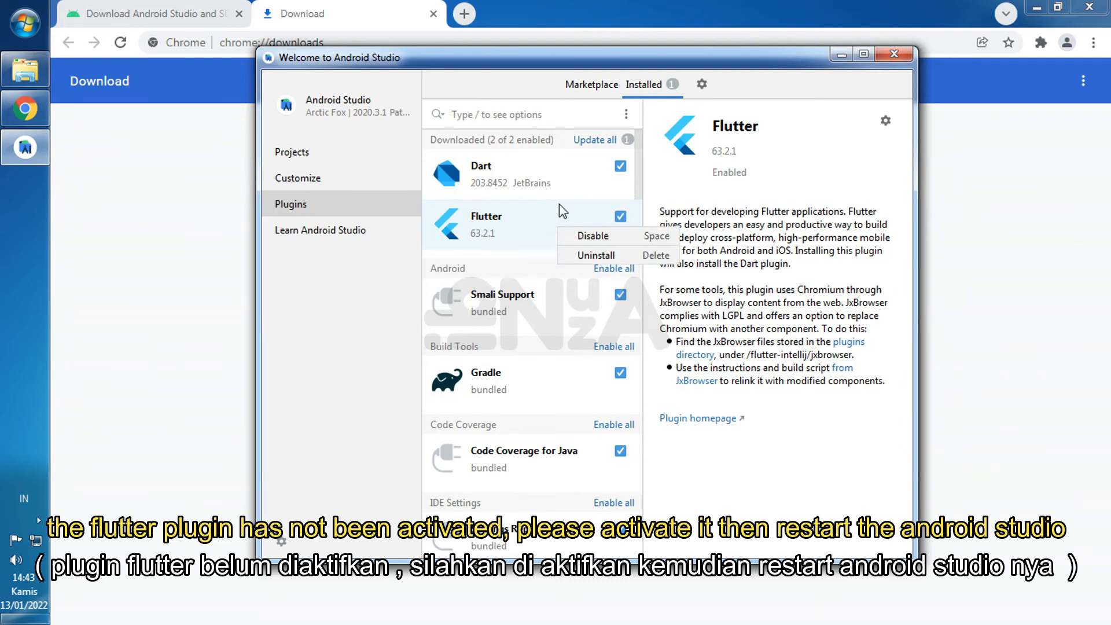
{"action": "right_click", "coordinate": [560, 178]}
{"action": "left_click", "coordinate": [561, 175]}
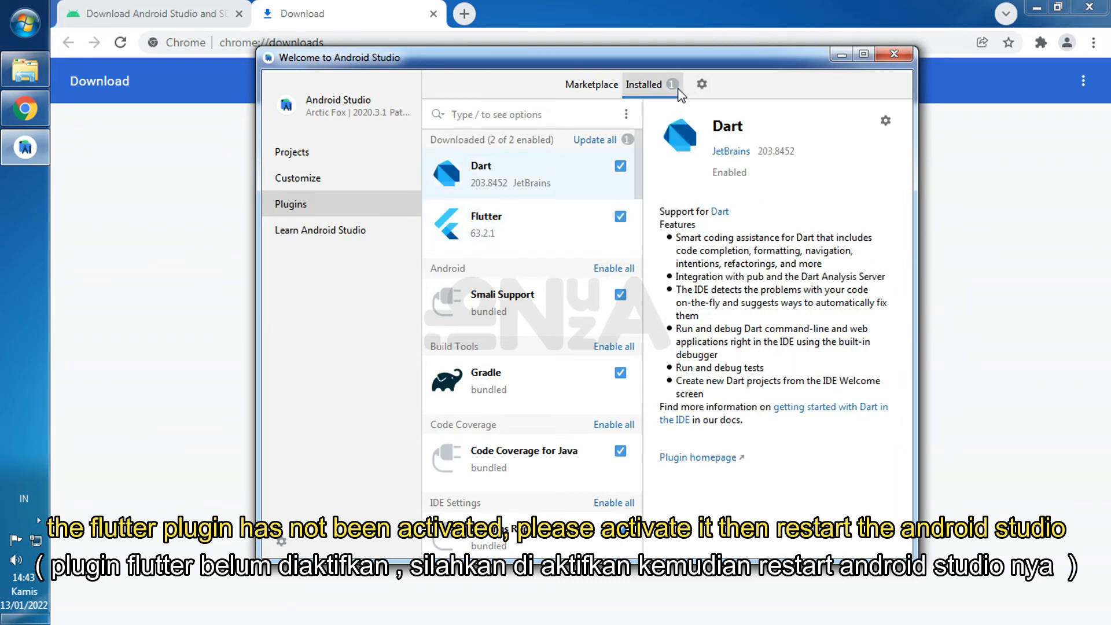
{"action": "left_click", "coordinate": [590, 86]}
{"action": "left_click", "coordinate": [414, 155]}
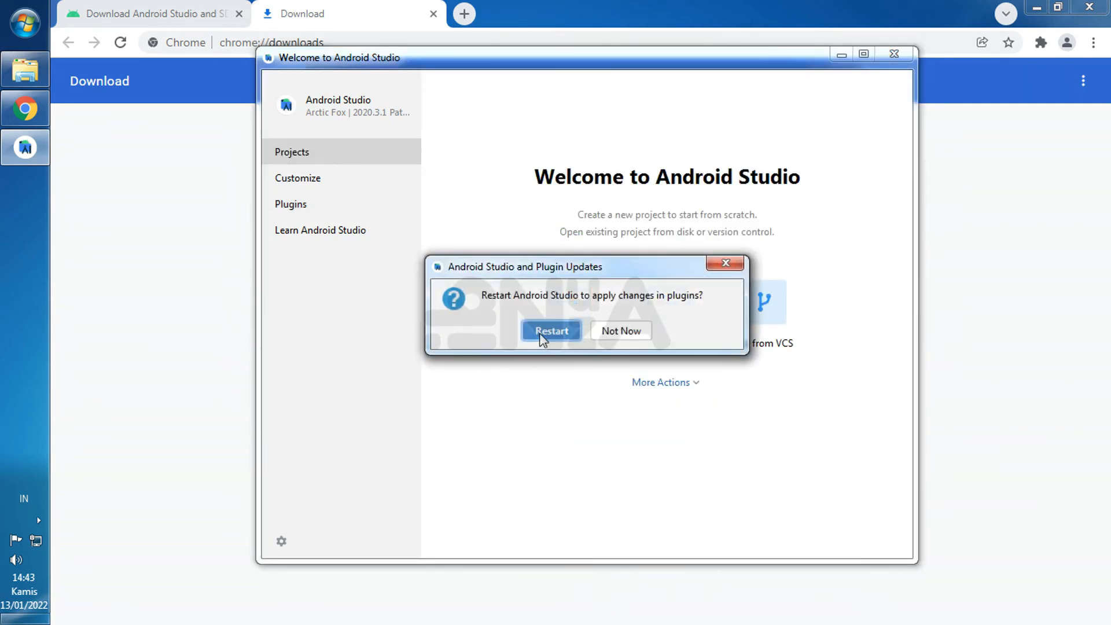
{"action": "left_click", "coordinate": [541, 331]}
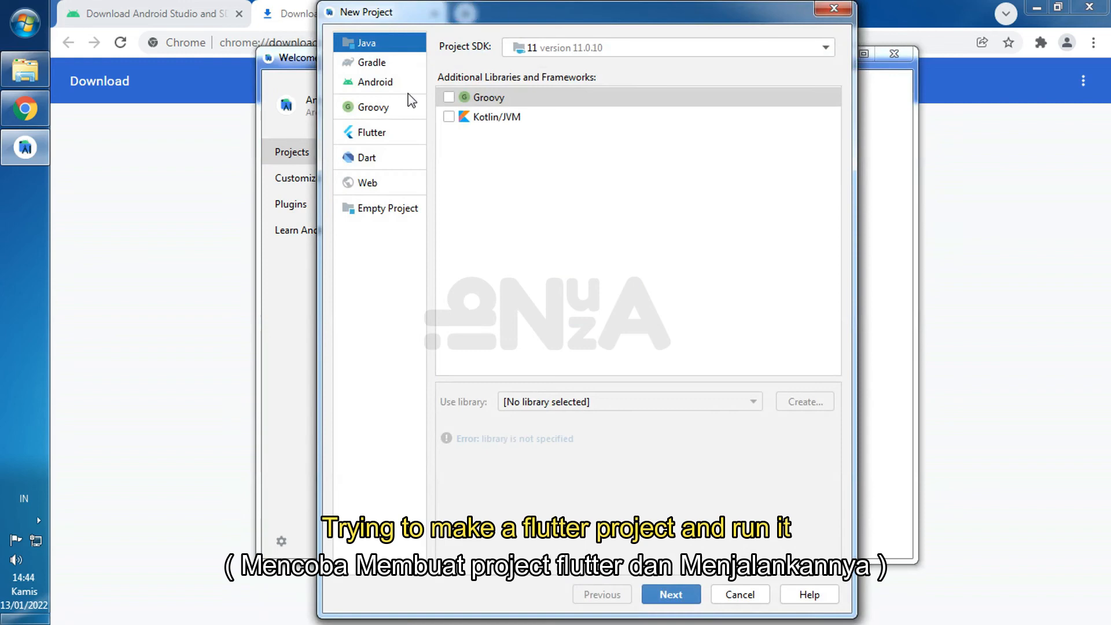
- Choose Flutter as the new project type and set the Flutter SDK path to C:\flutter
{"action": "left_click", "coordinate": [374, 133]}
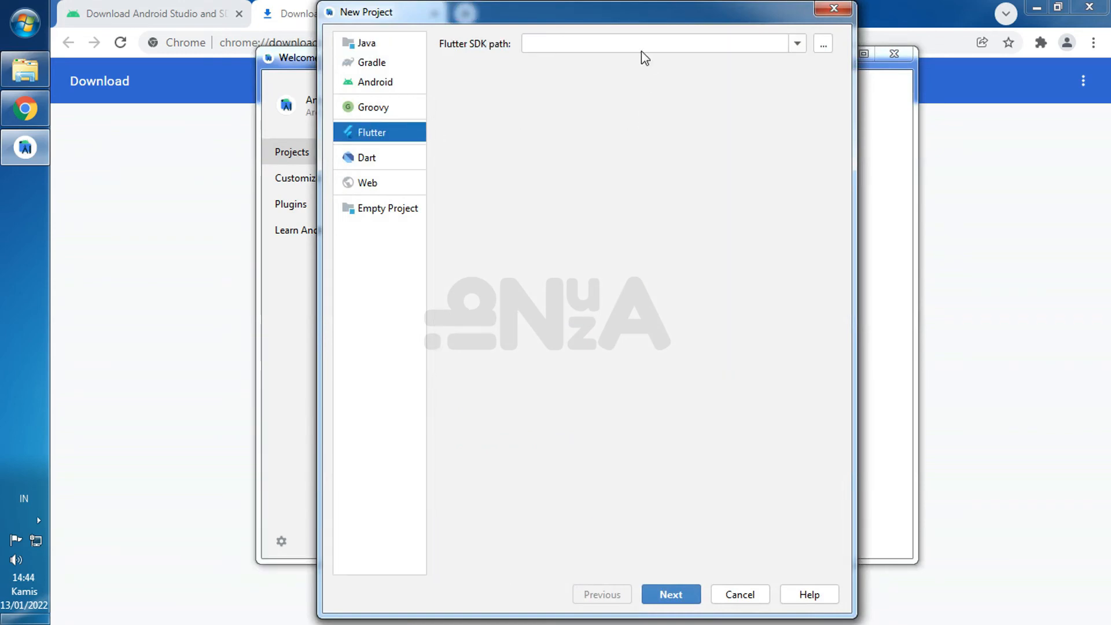
{"action": "left_click", "coordinate": [822, 44]}
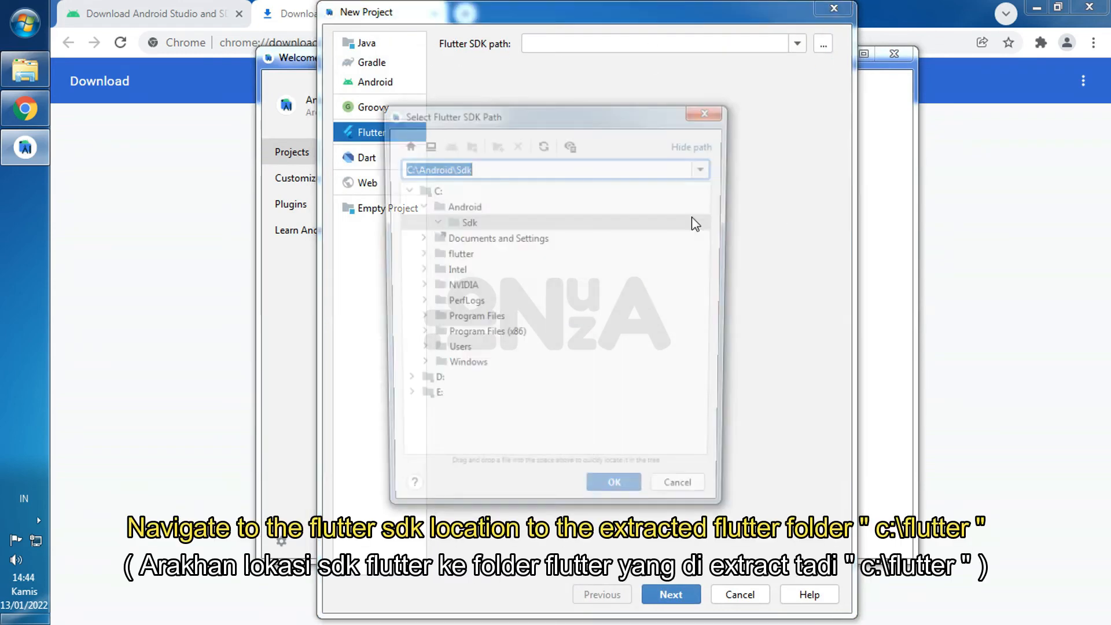
{"action": "left_click", "coordinate": [417, 205]}
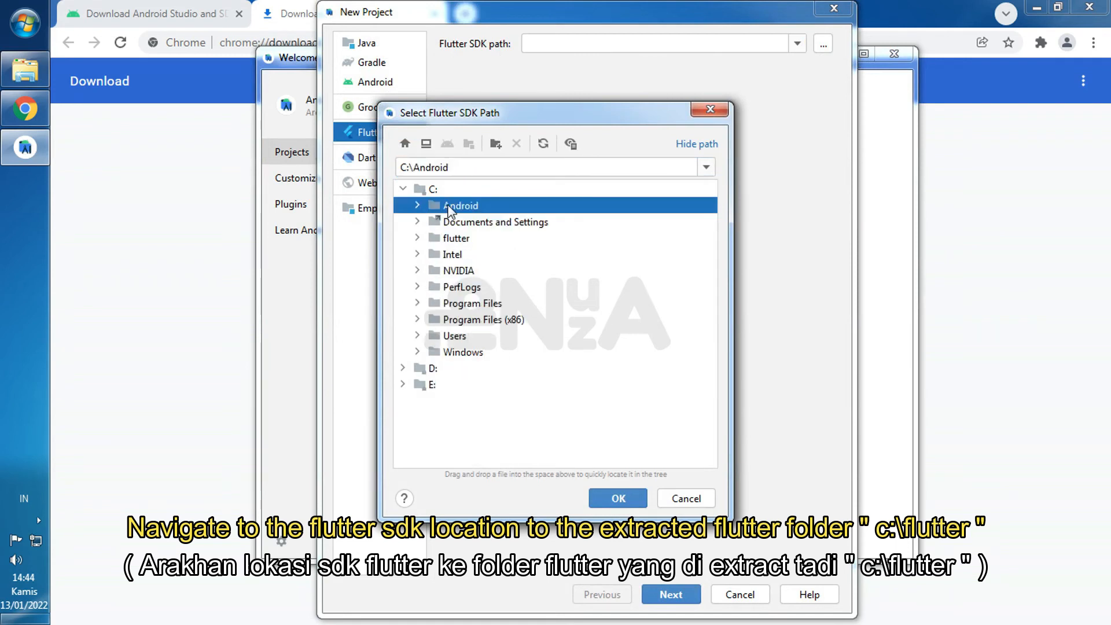
{"action": "left_click", "coordinate": [445, 237]}
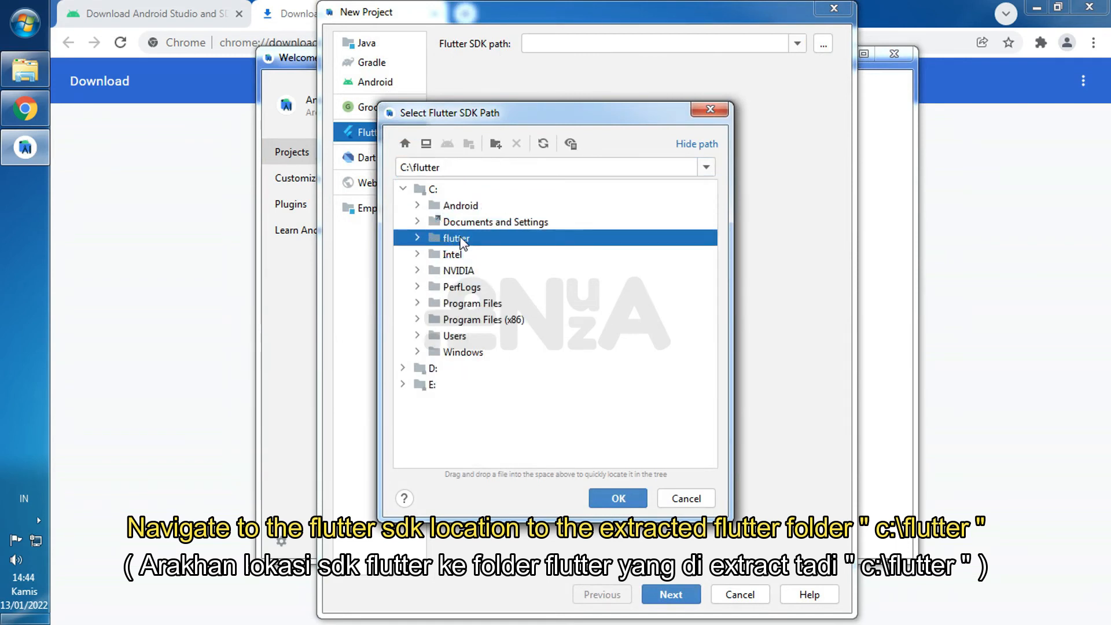
{"action": "left_click", "coordinate": [441, 188]}
{"action": "left_click", "coordinate": [457, 238]}
{"action": "left_click", "coordinate": [613, 498]}
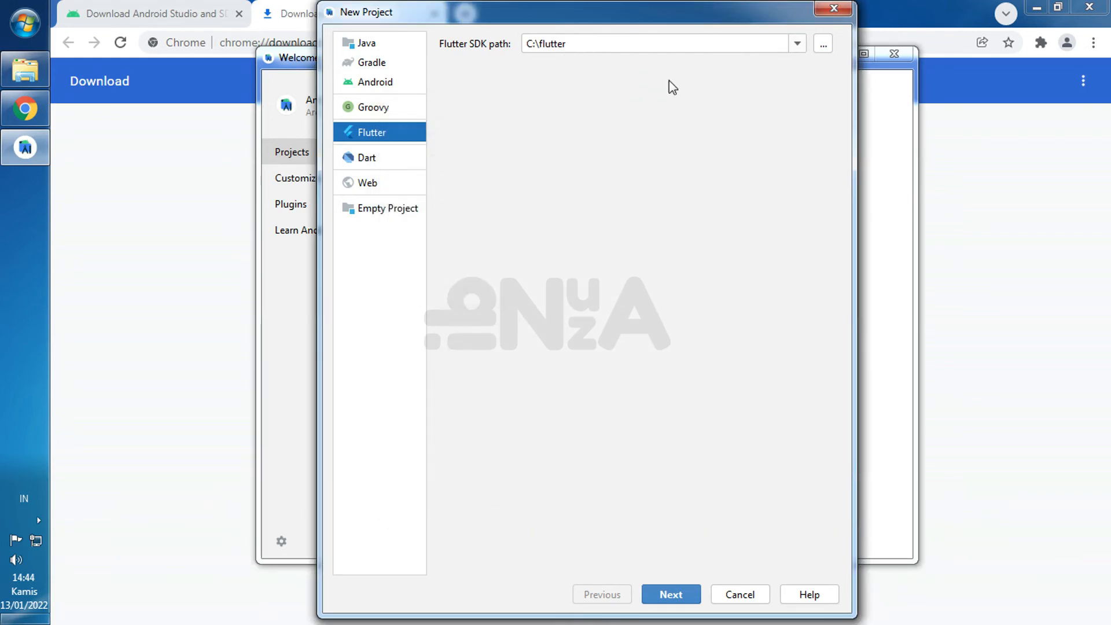
- Name the new Flutter project untitled_flutter and create it with the default application settings
{"action": "left_click", "coordinate": [671, 596]}
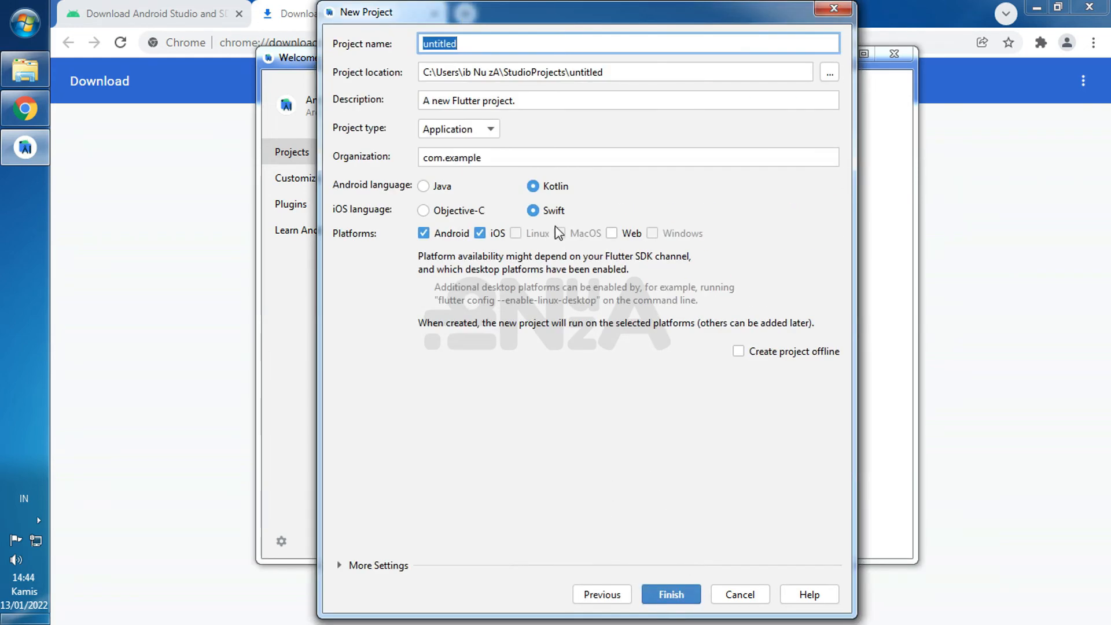
{"action": "left_click", "coordinate": [491, 46]}
{"action": "type", "text": "-flutter"}
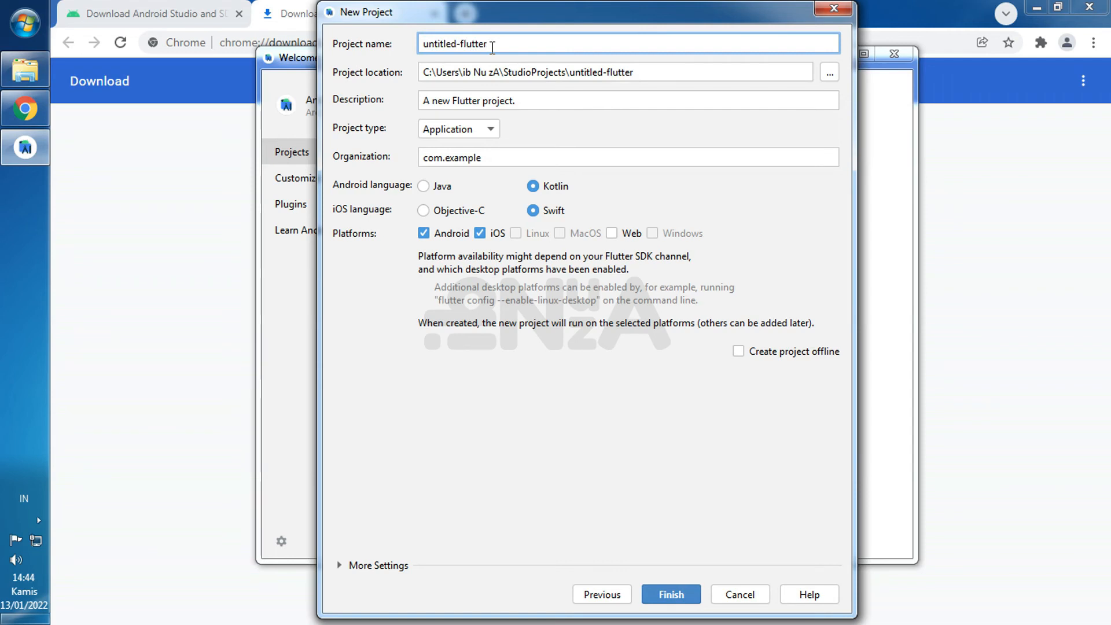
{"action": "key", "text": "BackSpace"}
{"action": "type", "text": "_"}
{"action": "left_click", "coordinate": [682, 599]}
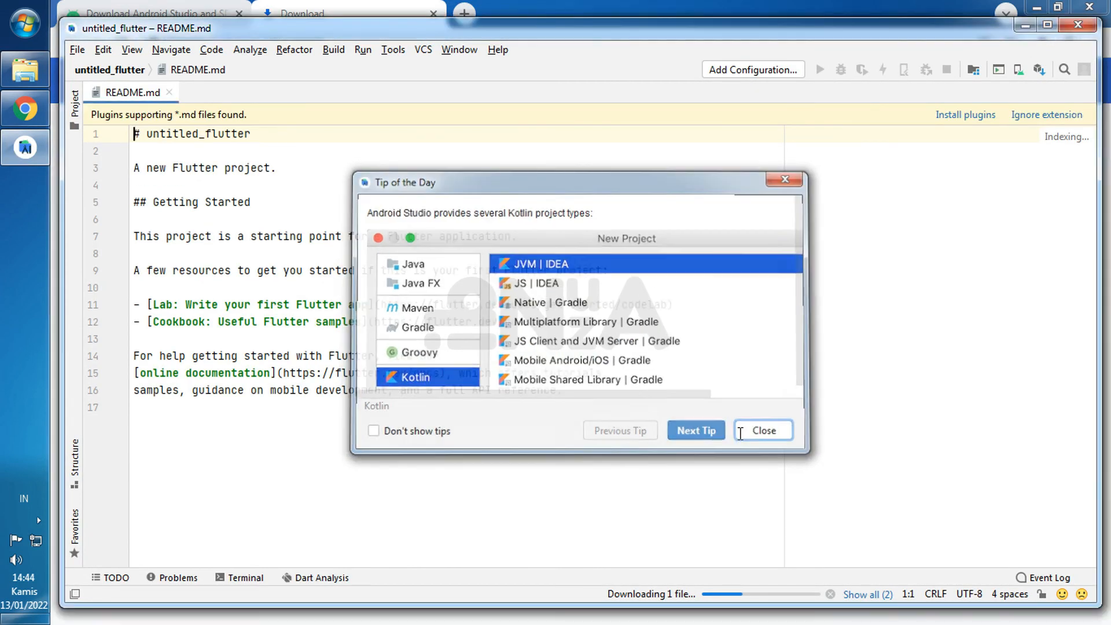
{"action": "left_click", "coordinate": [740, 434]}
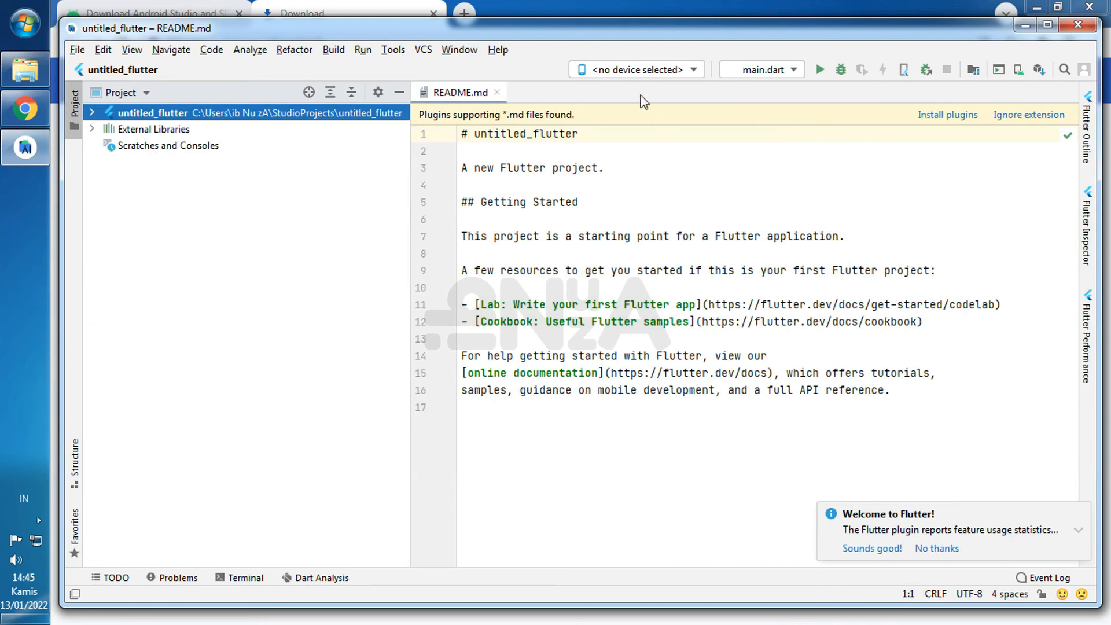
- Select Chrome (web) as the target device and run main.dart
{"action": "left_click", "coordinate": [617, 74]}
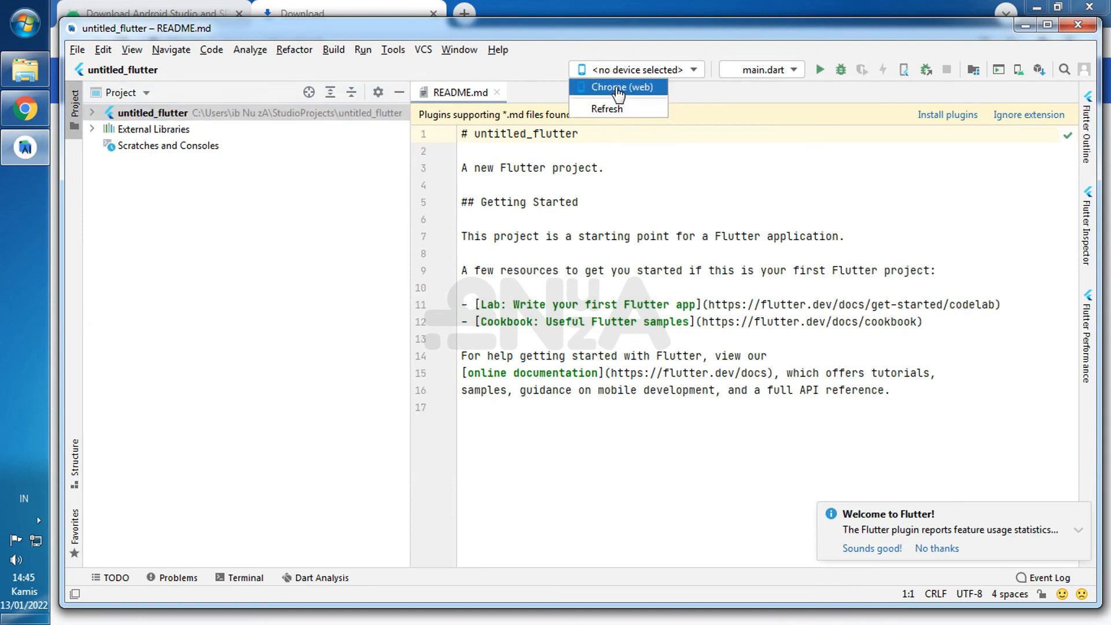
{"action": "left_click", "coordinate": [618, 88]}
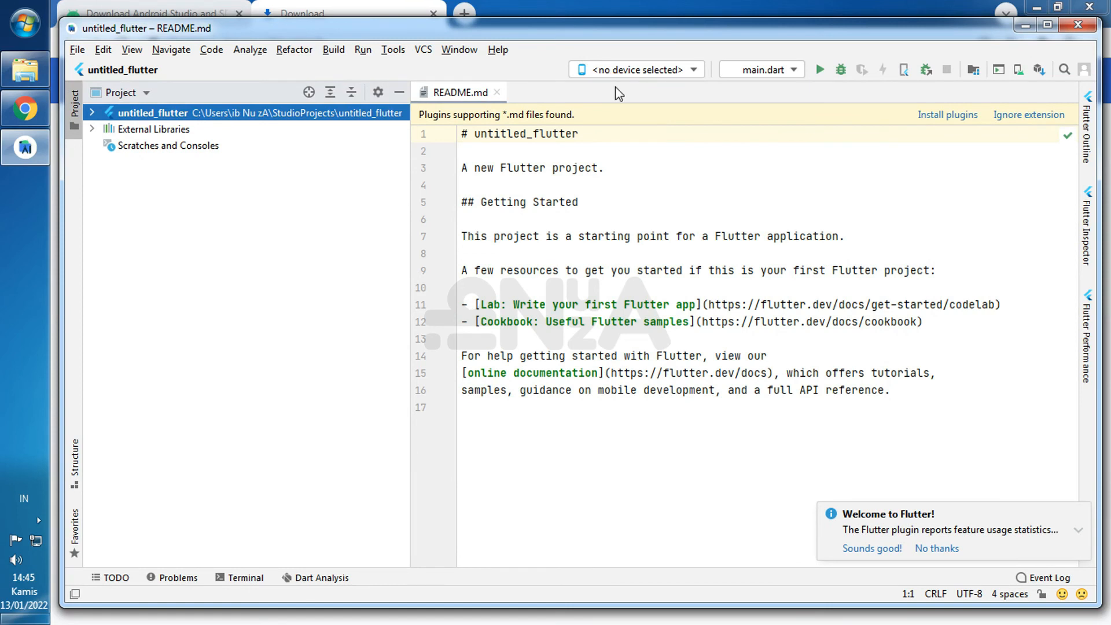
{"action": "left_click", "coordinate": [819, 71]}
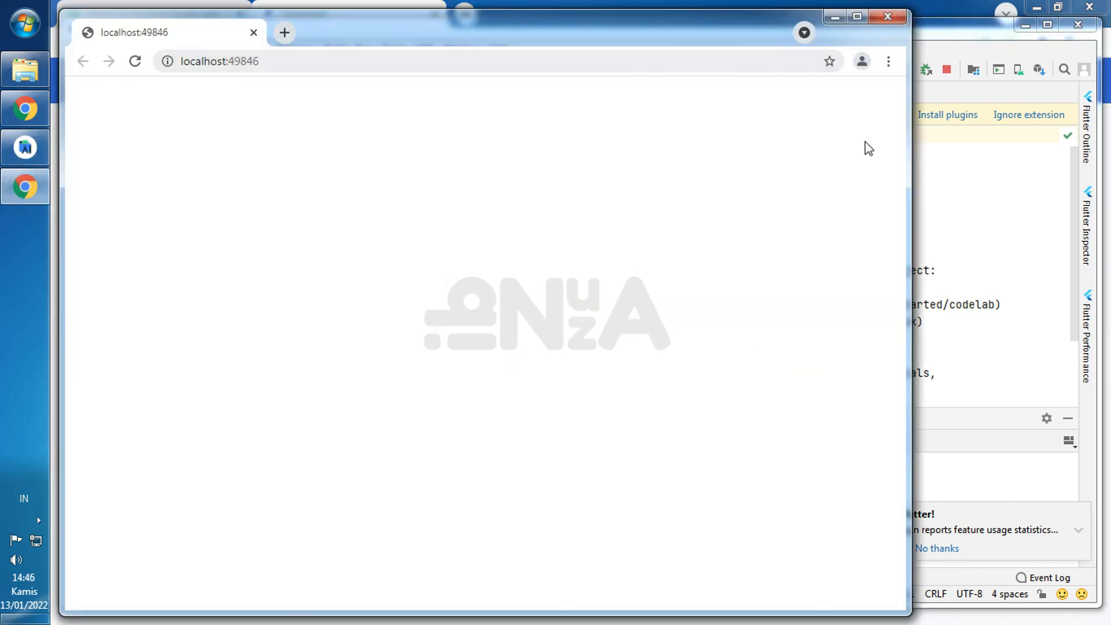
- Narrow the browser window showing the Flutter demo app and increment its counter three times
{"action": "left_click_drag", "start_coordinate": [909, 155], "coordinate": [473, 160]}
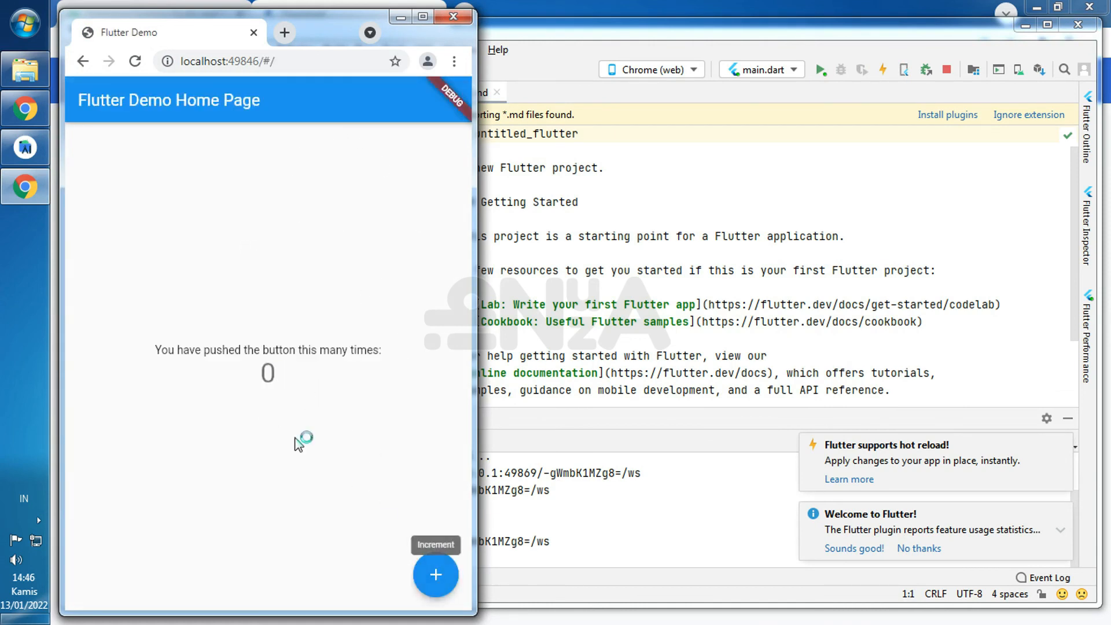
{"action": "left_click", "coordinate": [436, 577]}
{"action": "left_click", "coordinate": [437, 577]}
{"action": "left_click", "coordinate": [437, 577]}
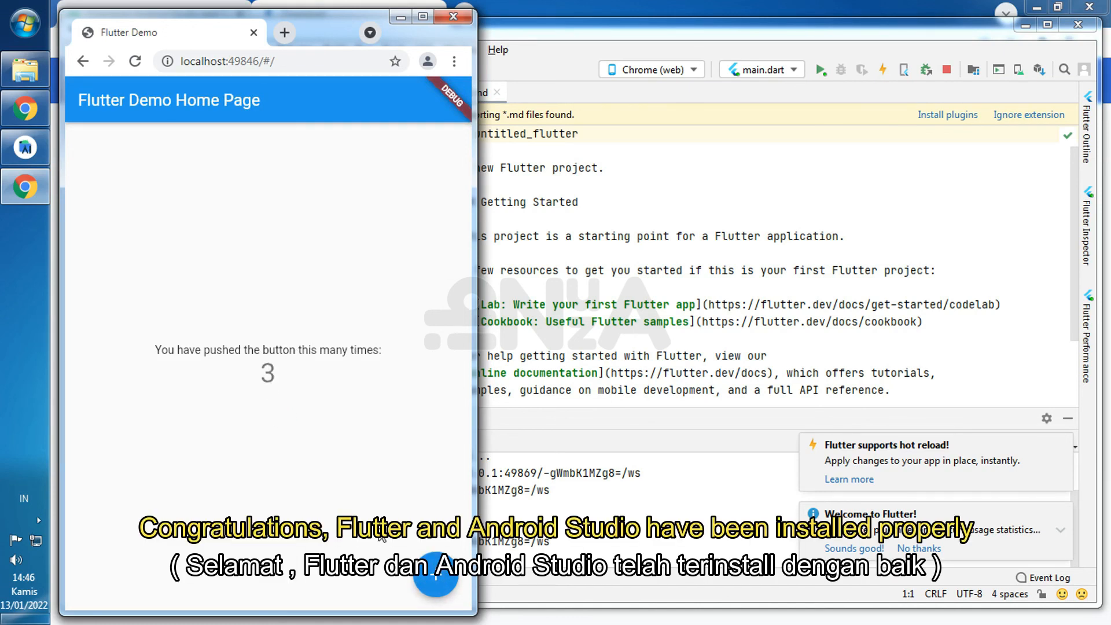
- Switch back to Android Studio, stop the running app and exit the program
{"action": "left_click", "coordinate": [8, 145]}
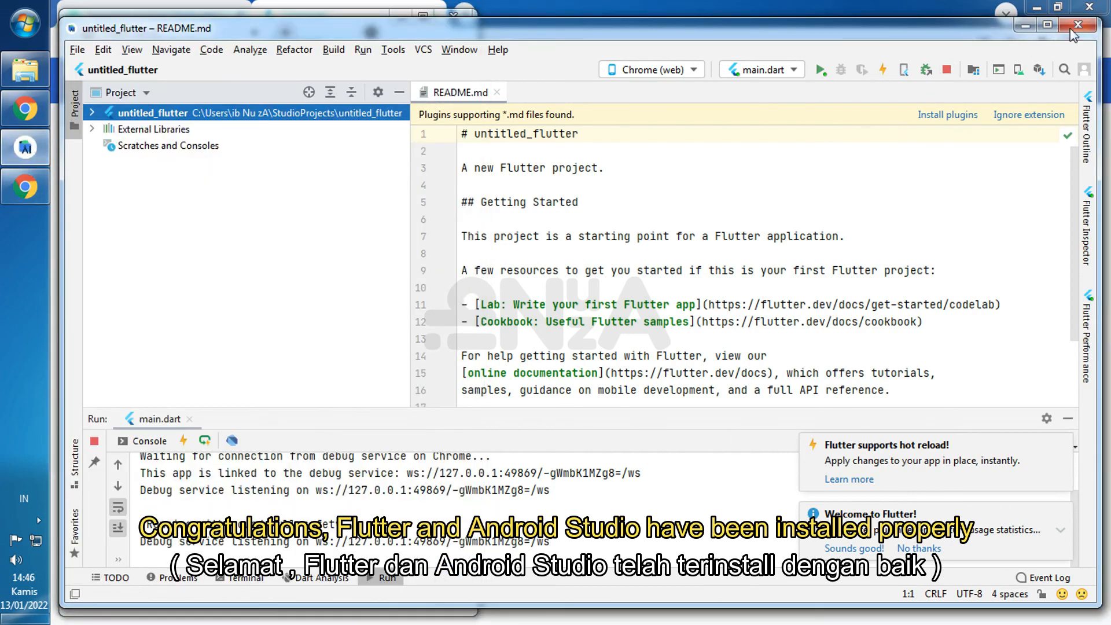
{"action": "left_click", "coordinate": [946, 69]}
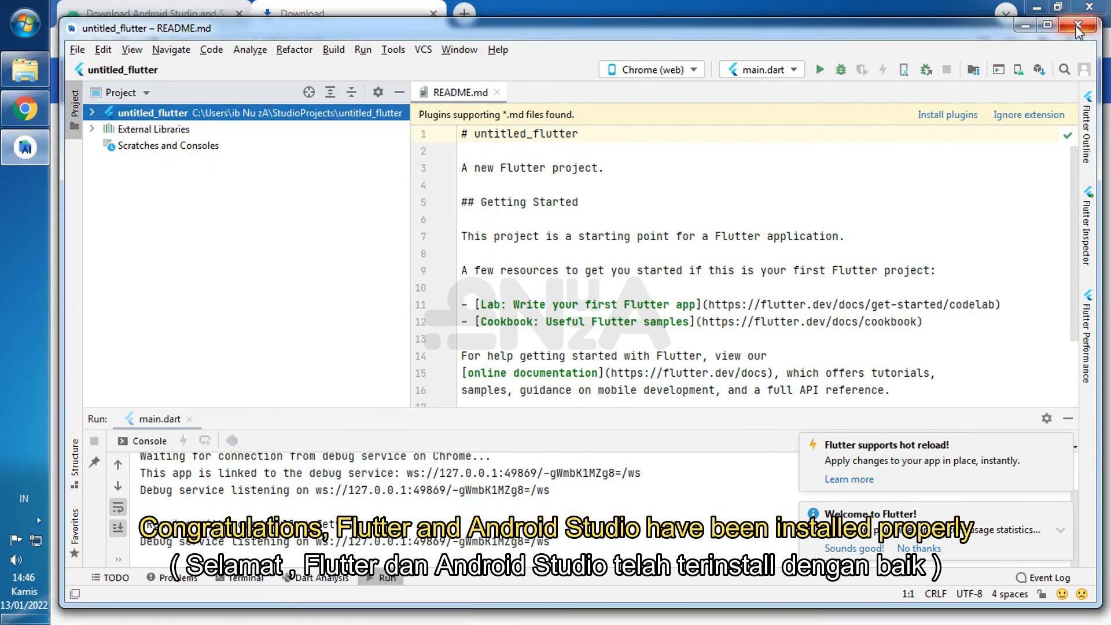
{"action": "left_click", "coordinate": [1077, 26]}
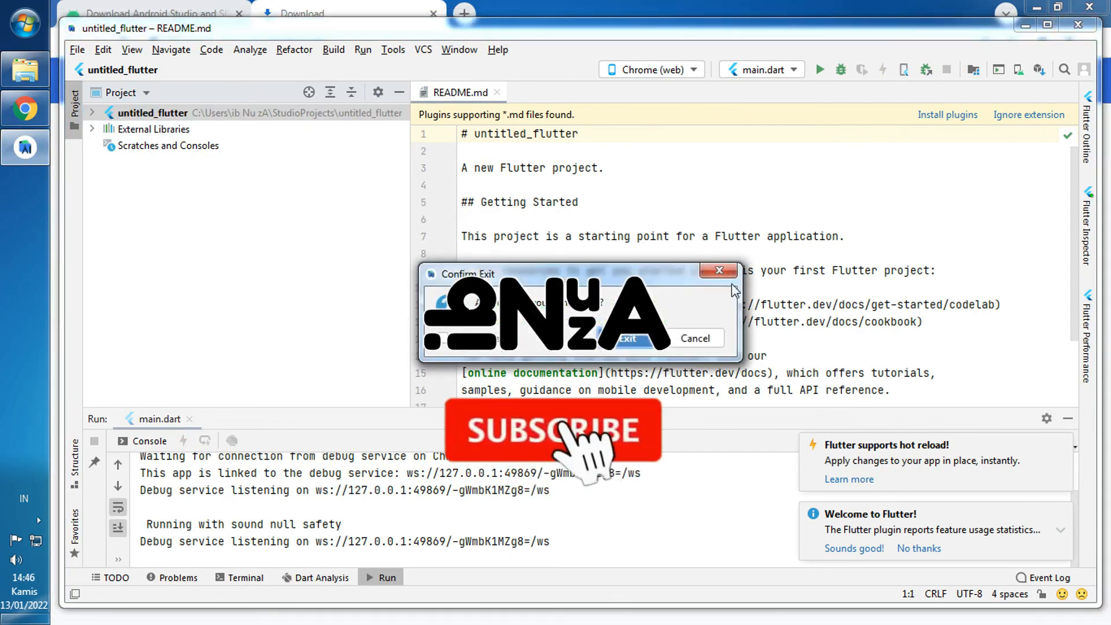
{"action": "left_click", "coordinate": [637, 342]}
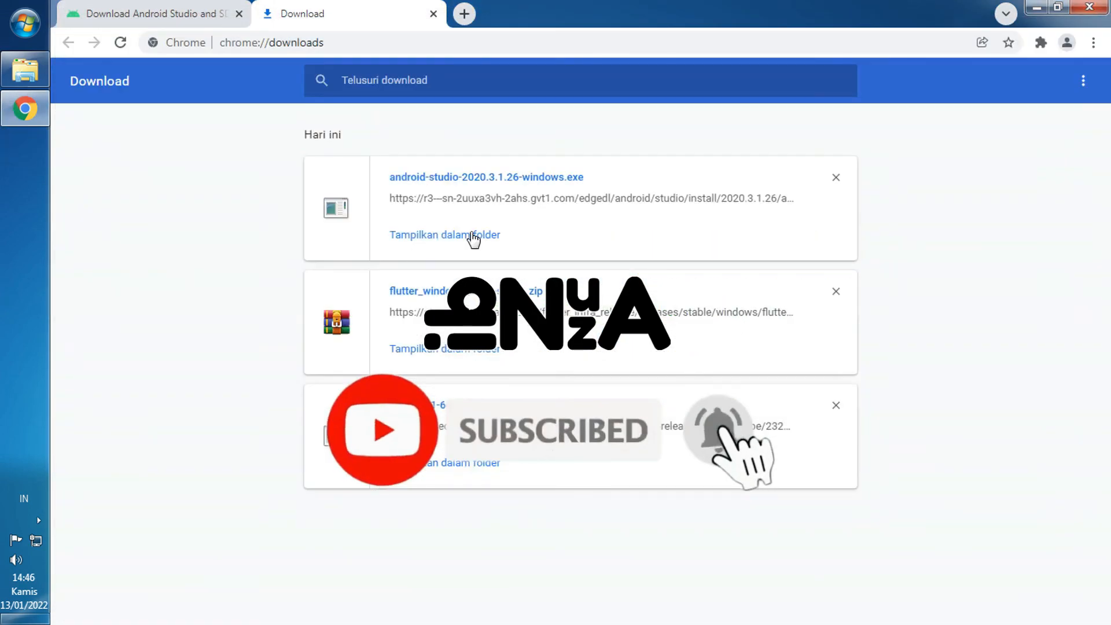
{"action": "mouse_move", "coordinate": [23, 118]}
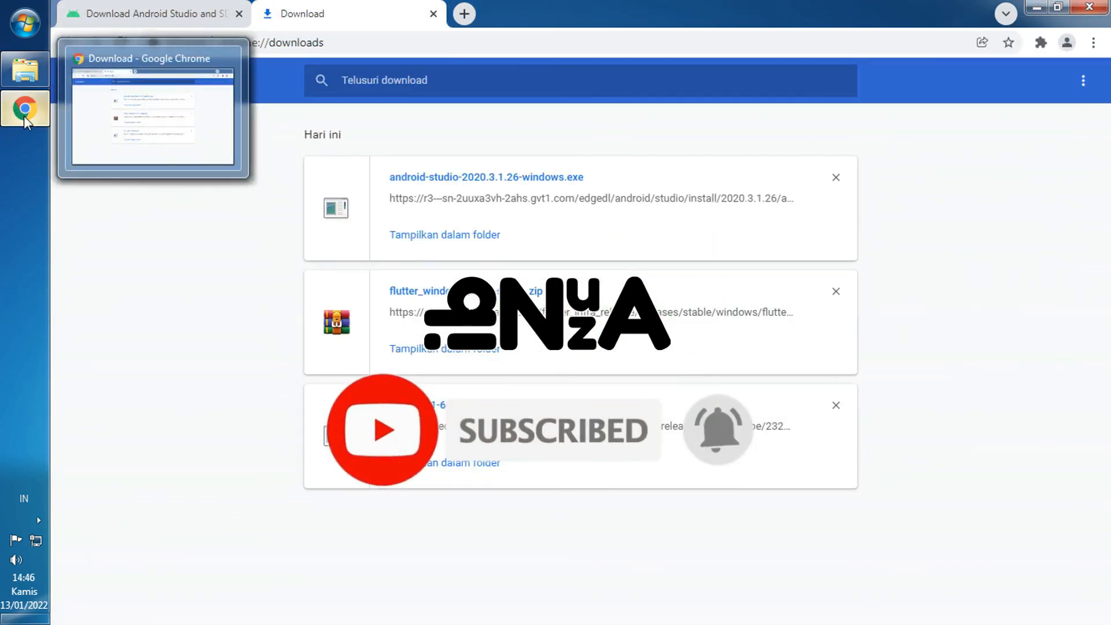